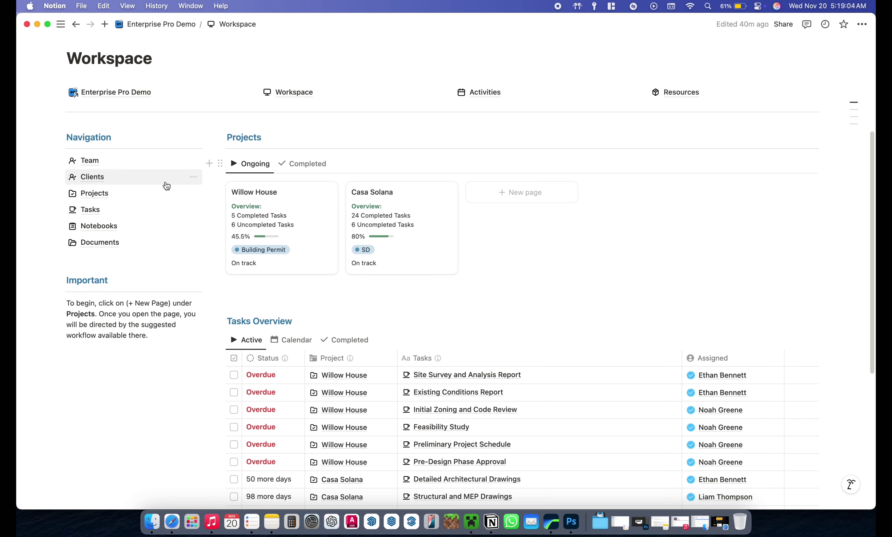
- Open the principal architect's full page from the Team database and review the linked notebooks, projects and tasks
{"action": "left_click", "coordinate": [155, 167]}
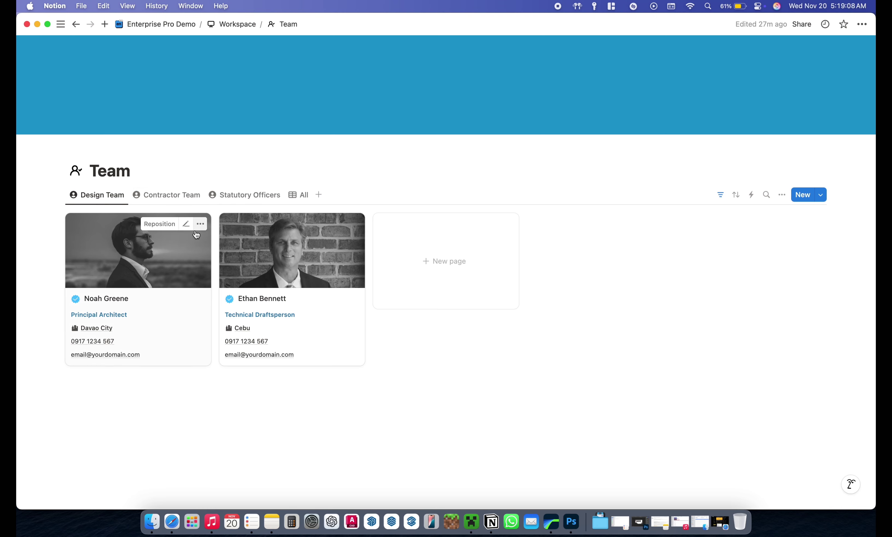
{"action": "left_click", "coordinate": [188, 270]}
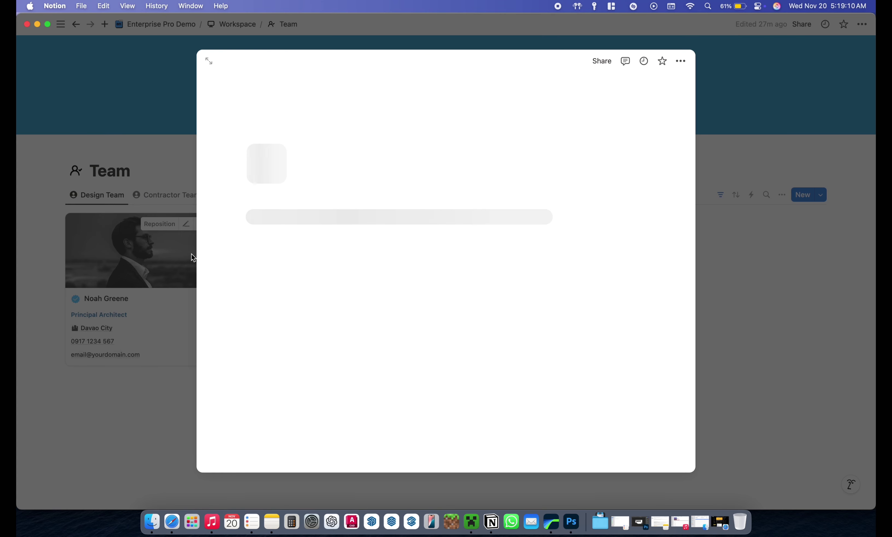
{"action": "left_click", "coordinate": [209, 61]}
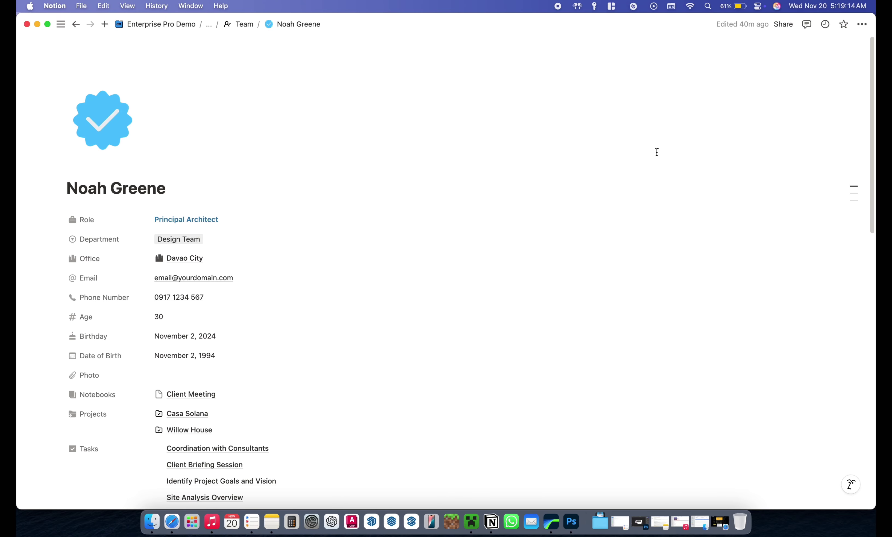
{"action": "left_click_drag", "start_coordinate": [872, 158], "coordinate": [866, 365]}
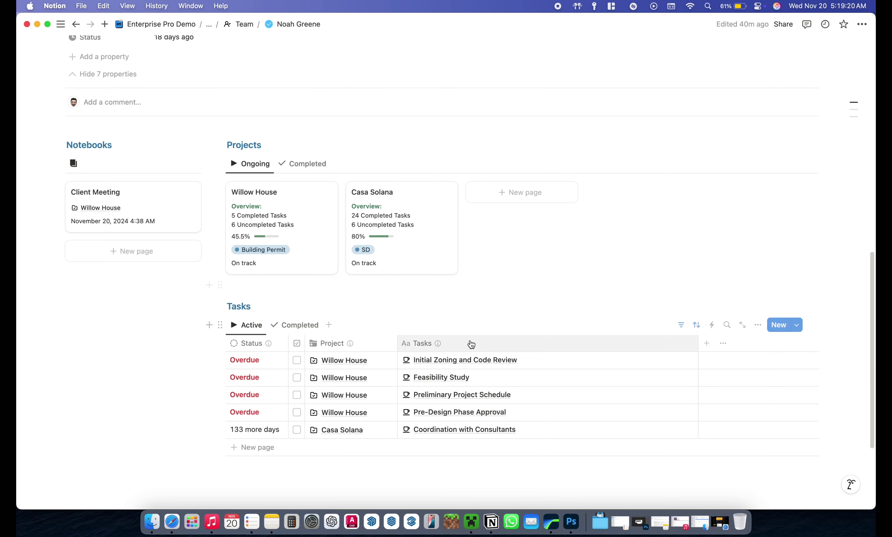
- Return to the Workspace, open the Clients database and review both clients' records with their linked projects
{"action": "left_click", "coordinate": [213, 25]}
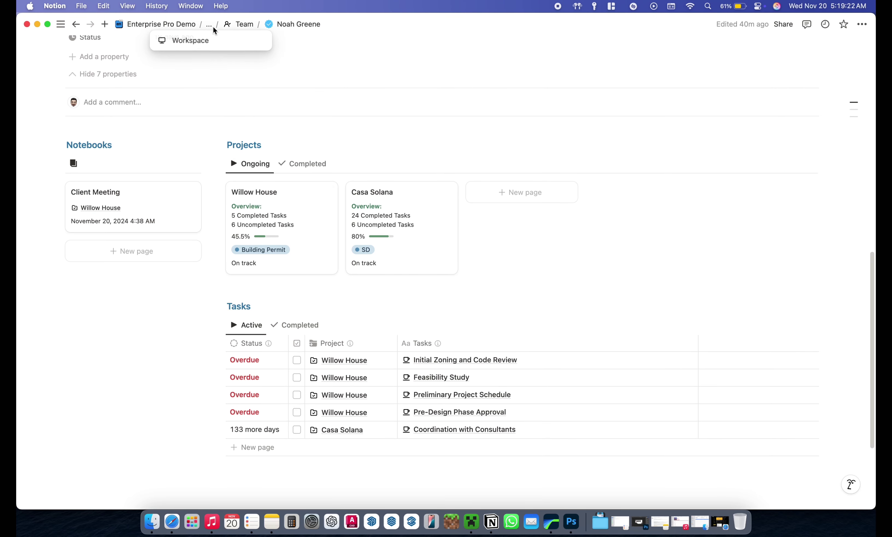
{"action": "left_click", "coordinate": [212, 40]}
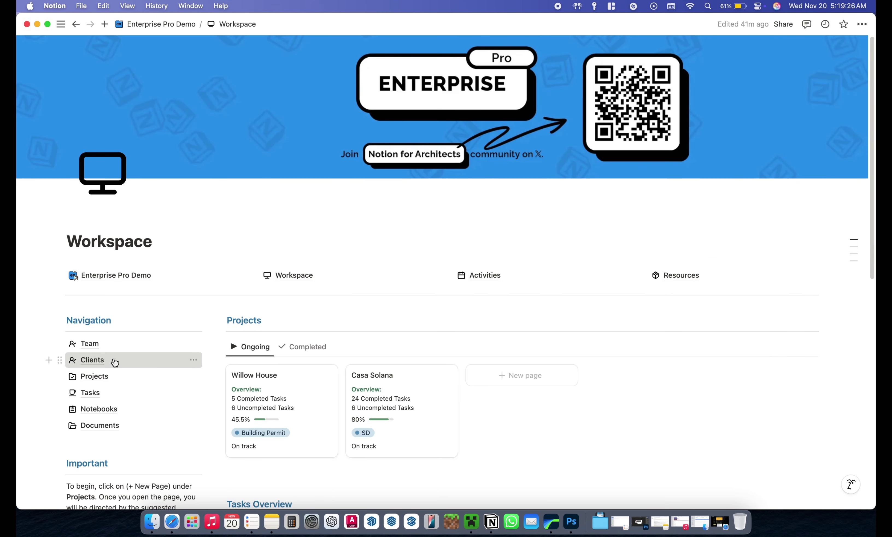
{"action": "left_click", "coordinate": [113, 361]}
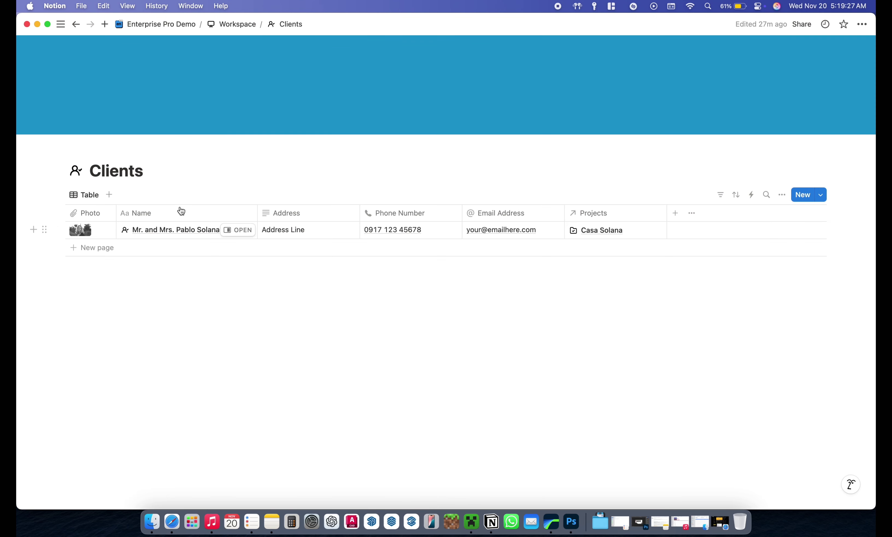
{"action": "left_click", "coordinate": [238, 231]}
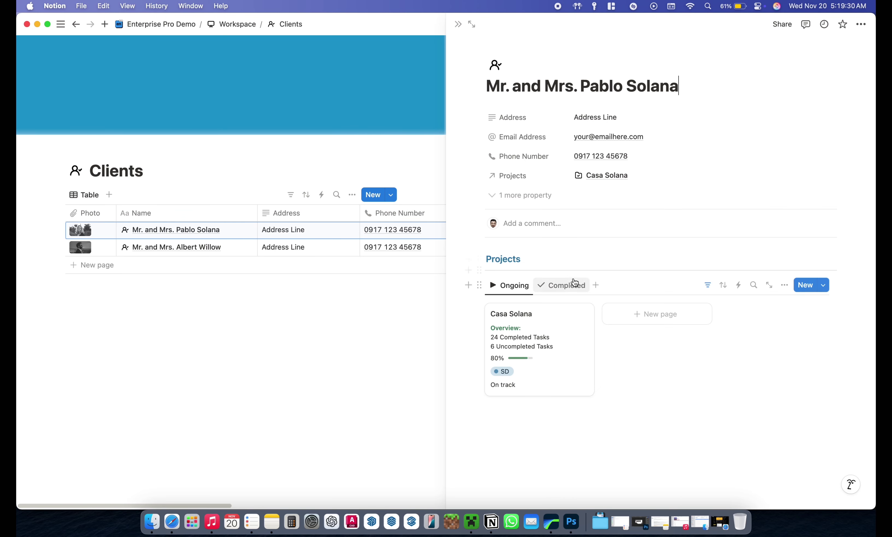
{"action": "left_click", "coordinate": [573, 284]}
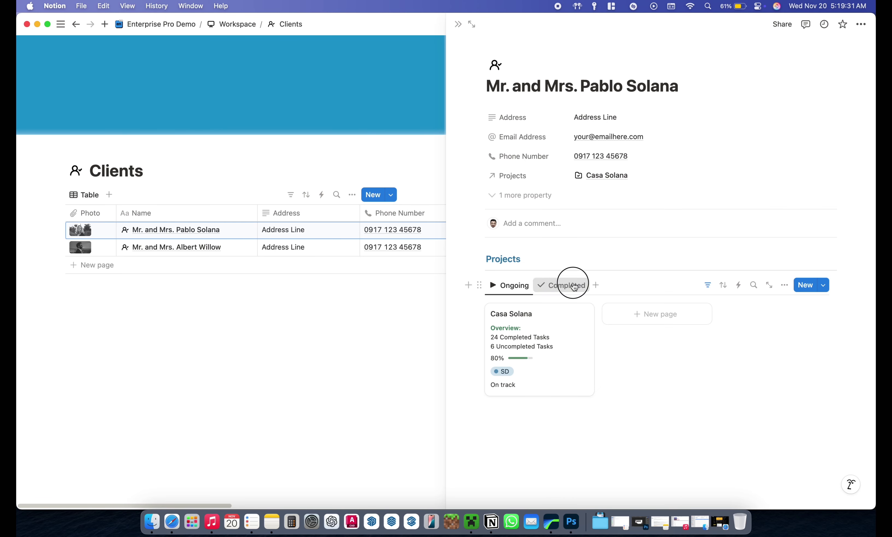
{"action": "left_click", "coordinate": [504, 292]}
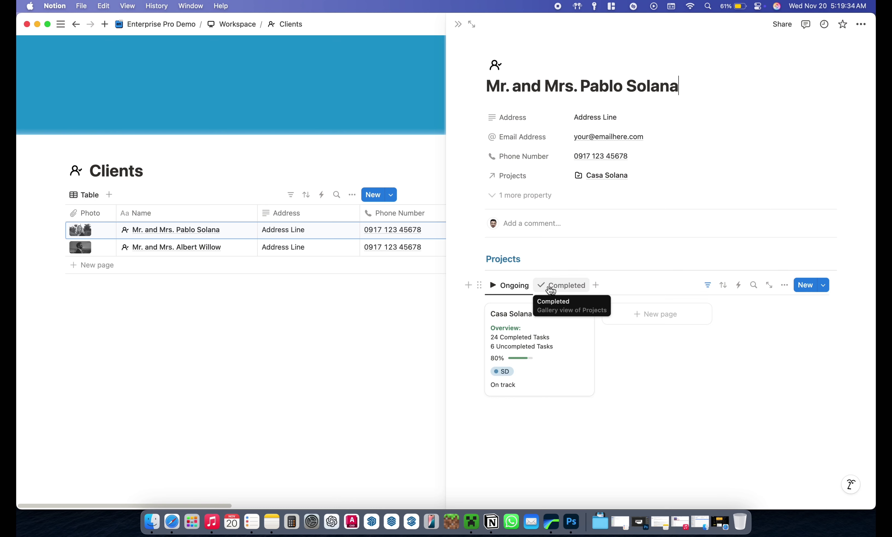
{"action": "left_click", "coordinate": [243, 248]}
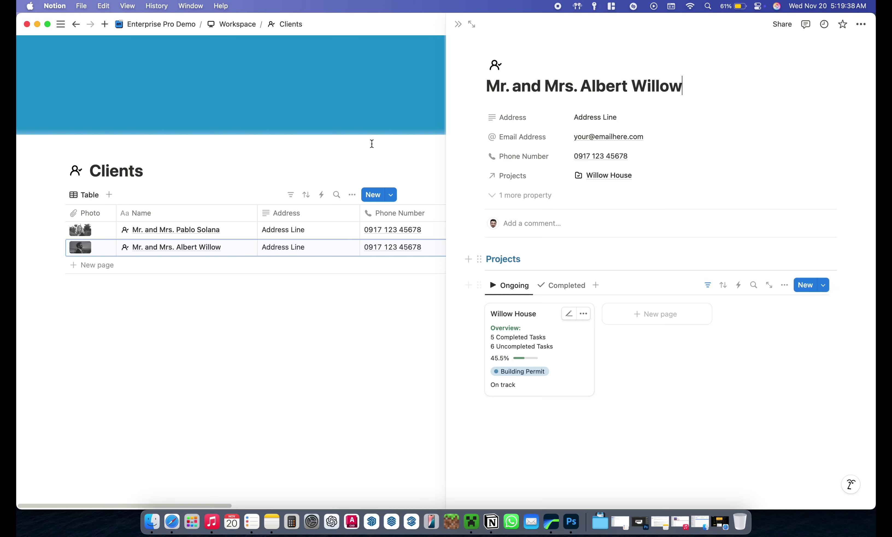
- Go back to the Workspace page and view its Projects and Tasks Overview sections
{"action": "left_click", "coordinate": [234, 26]}
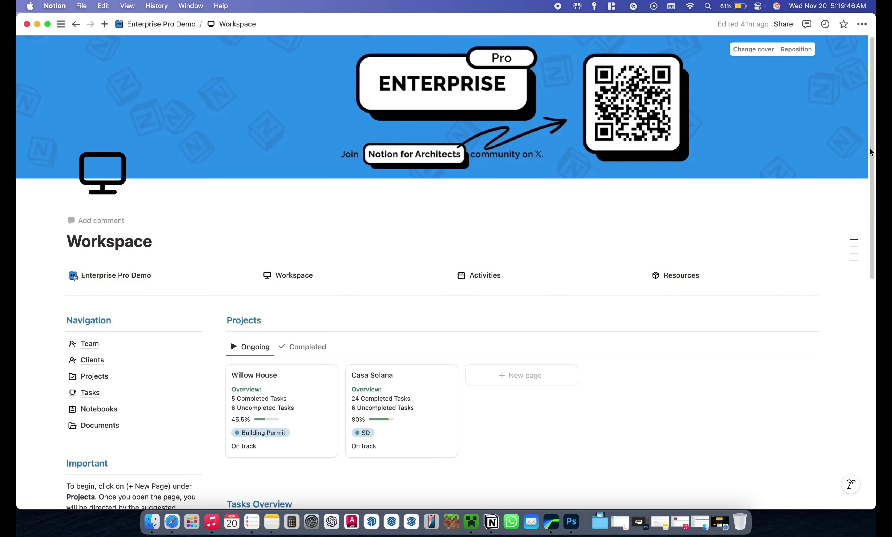
{"action": "scroll", "coordinate": [870, 152], "scroll_direction": "down", "scroll_amount": 5}
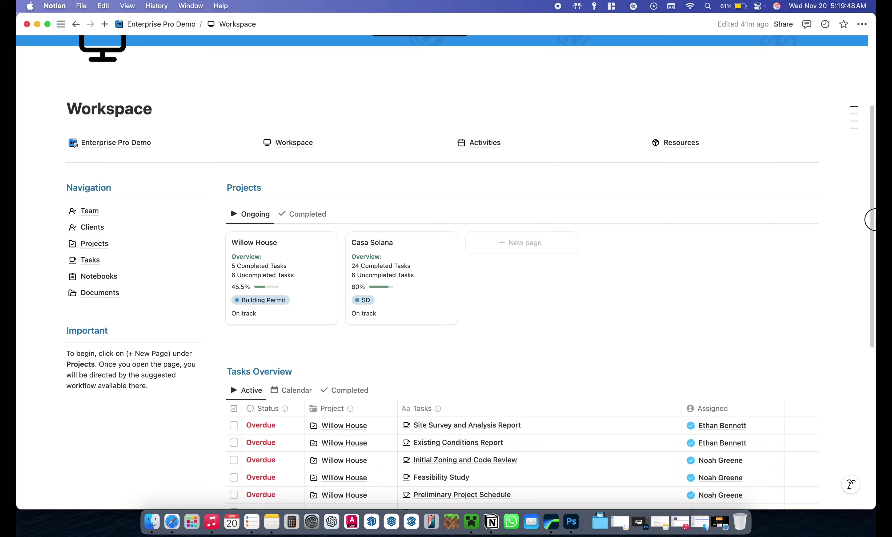
{"action": "scroll", "coordinate": [870, 220], "scroll_direction": "down", "scroll_amount": 2}
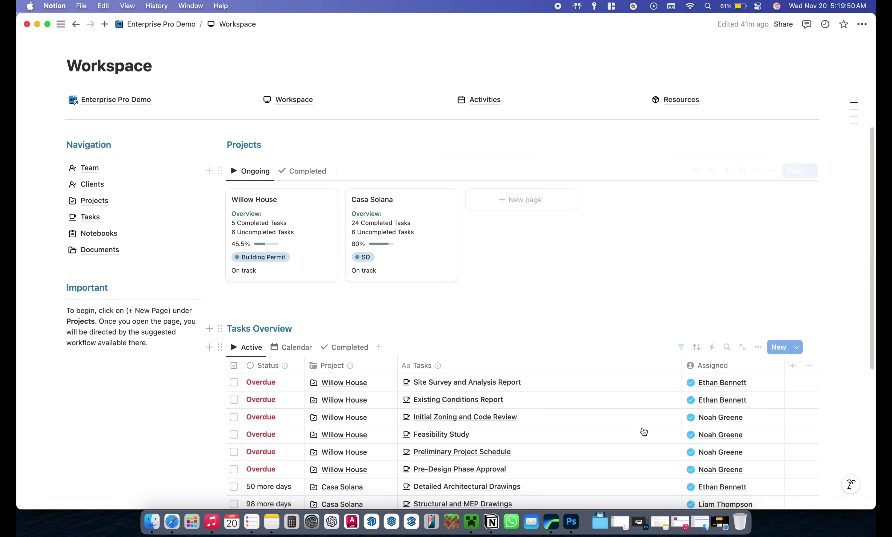
- Switch to Safari and look through the posts of the Notion for Architects community on X
{"action": "left_click", "coordinate": [698, 522]}
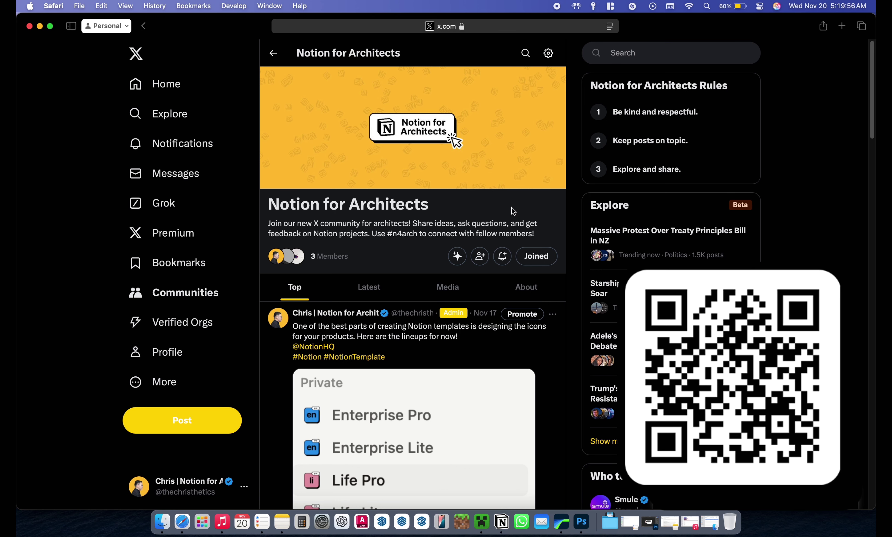
{"action": "scroll", "coordinate": [513, 211], "scroll_direction": "down", "scroll_amount": 5}
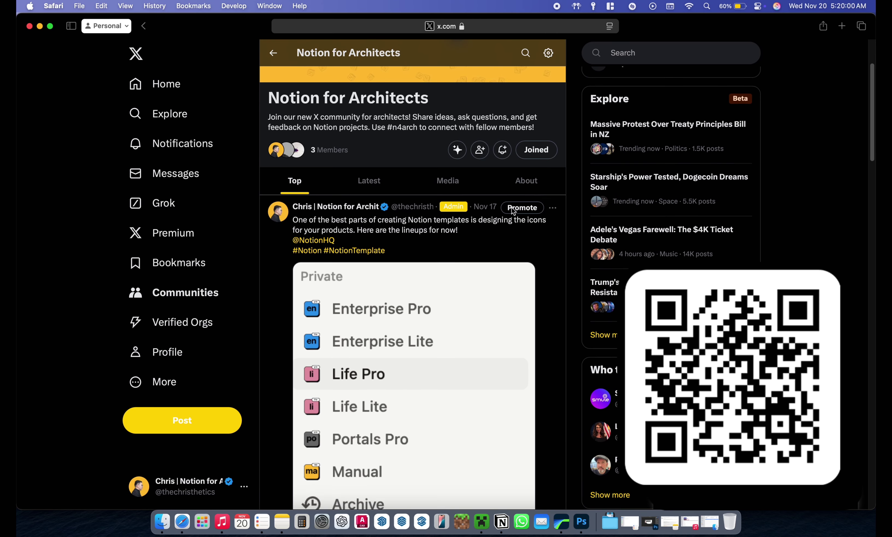
{"action": "scroll", "coordinate": [513, 212], "scroll_direction": "down", "scroll_amount": 2}
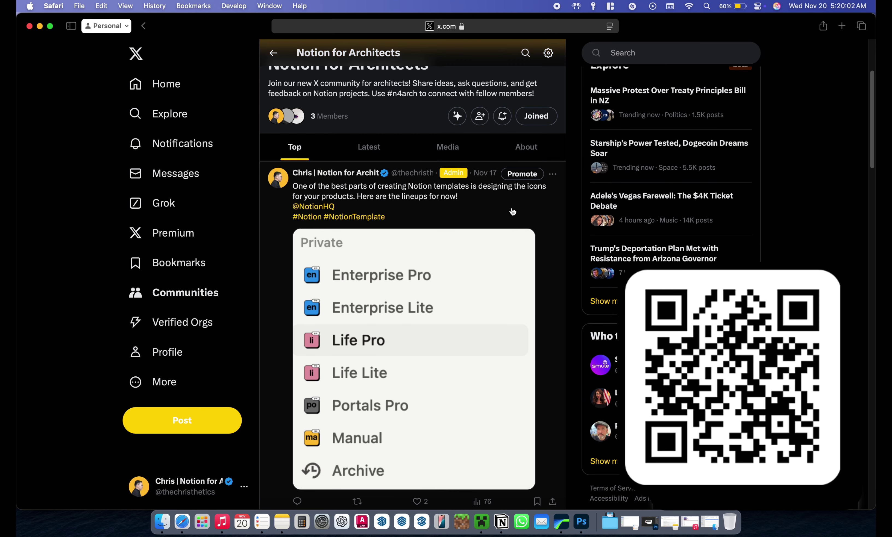
{"action": "scroll", "coordinate": [512, 212], "scroll_direction": "down", "scroll_amount": 2}
{"action": "scroll", "coordinate": [513, 212], "scroll_direction": "down", "scroll_amount": 2}
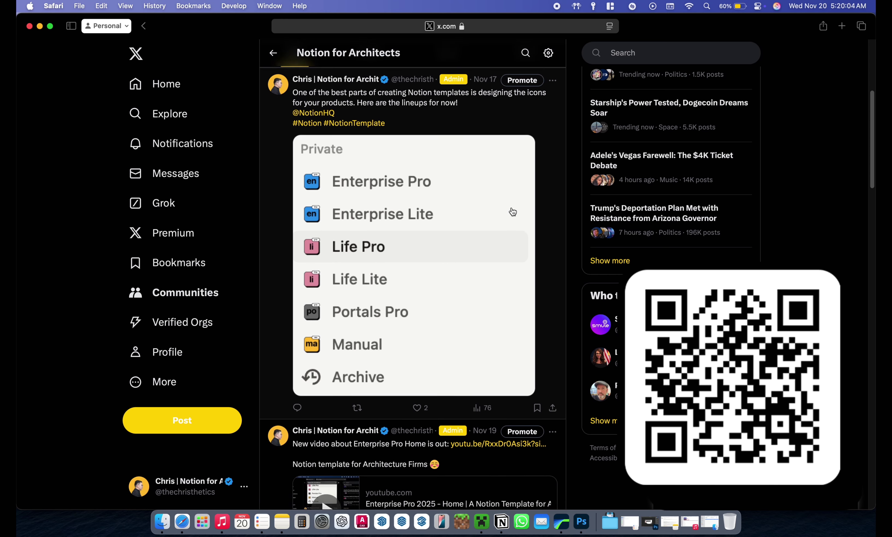
{"action": "scroll", "coordinate": [513, 211], "scroll_direction": "down", "scroll_amount": 3}
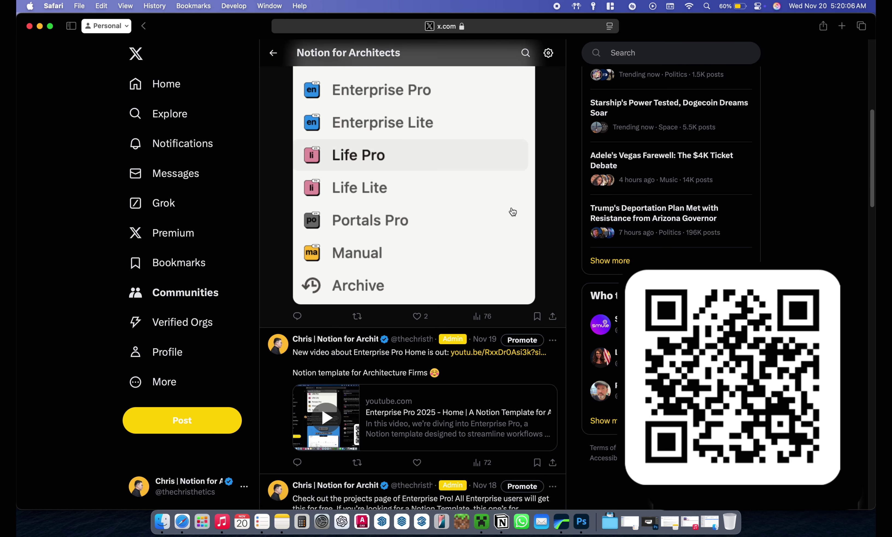
{"action": "scroll", "coordinate": [512, 211], "scroll_direction": "down", "scroll_amount": 3}
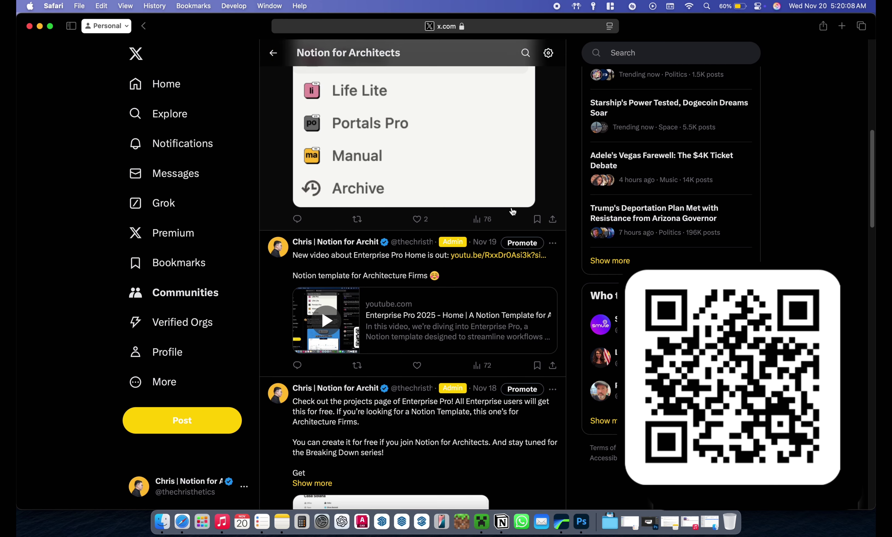
{"action": "scroll", "coordinate": [512, 211], "scroll_direction": "down", "scroll_amount": 1}
{"action": "scroll", "coordinate": [513, 211], "scroll_direction": "up", "scroll_amount": 3}
{"action": "scroll", "coordinate": [513, 211], "scroll_direction": "up", "scroll_amount": 5}
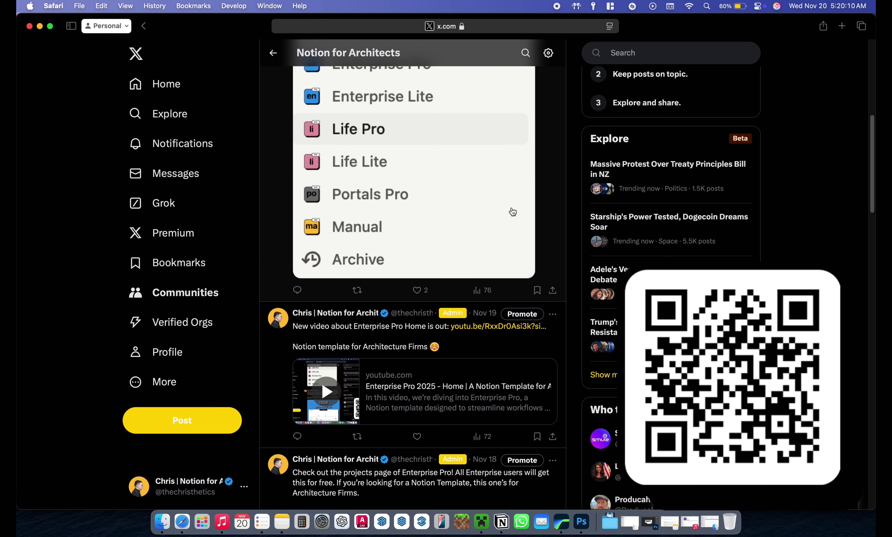
{"action": "scroll", "coordinate": [513, 212], "scroll_direction": "up", "scroll_amount": 6}
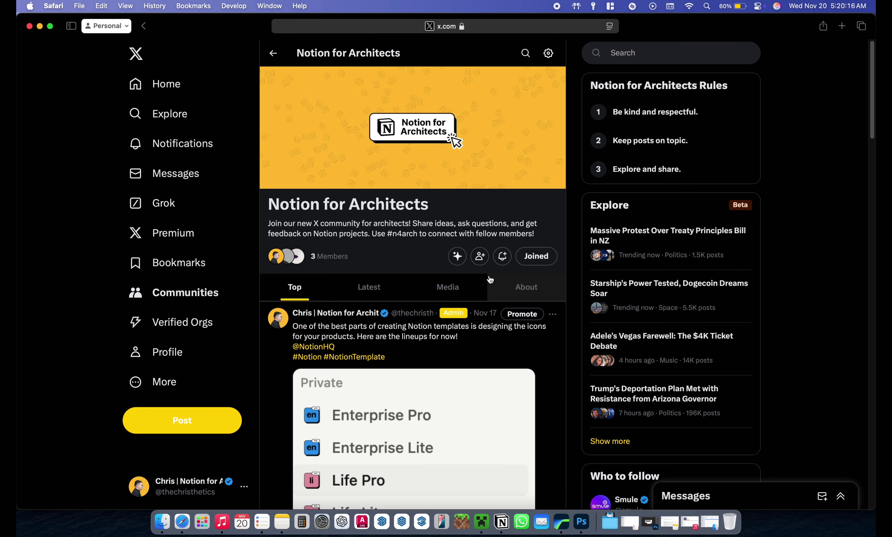
- Switch back to Notion, create a new page among the Workspace's ongoing projects and title it "The N House"
{"action": "left_click", "coordinate": [506, 518]}
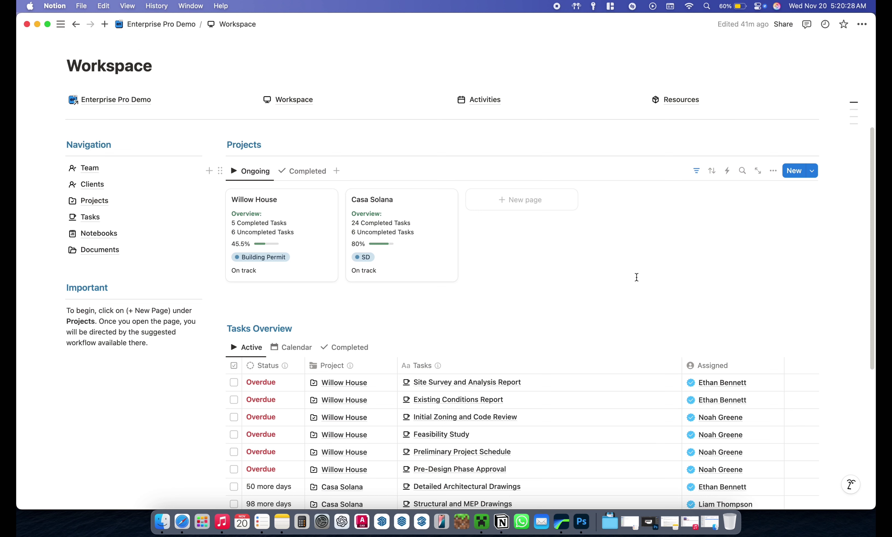
{"action": "left_click", "coordinate": [518, 205]}
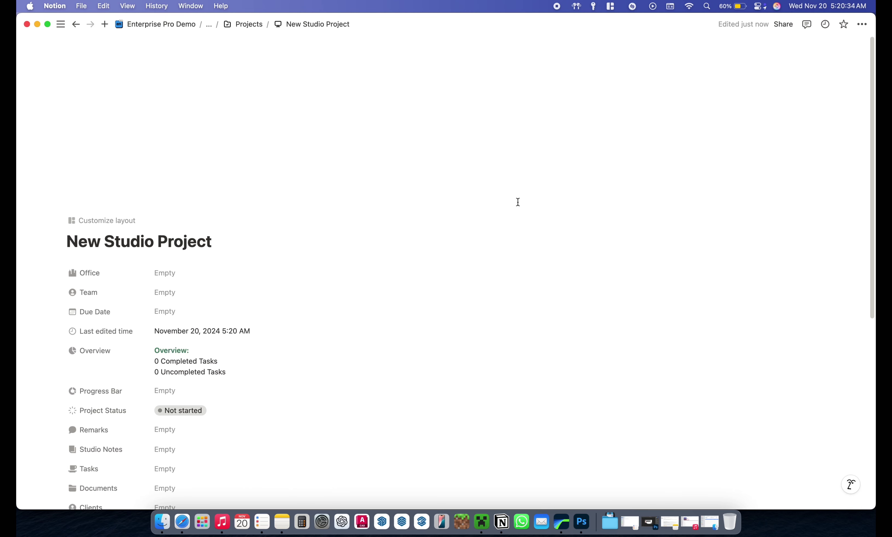
{"action": "triple_click", "coordinate": [180, 240]}
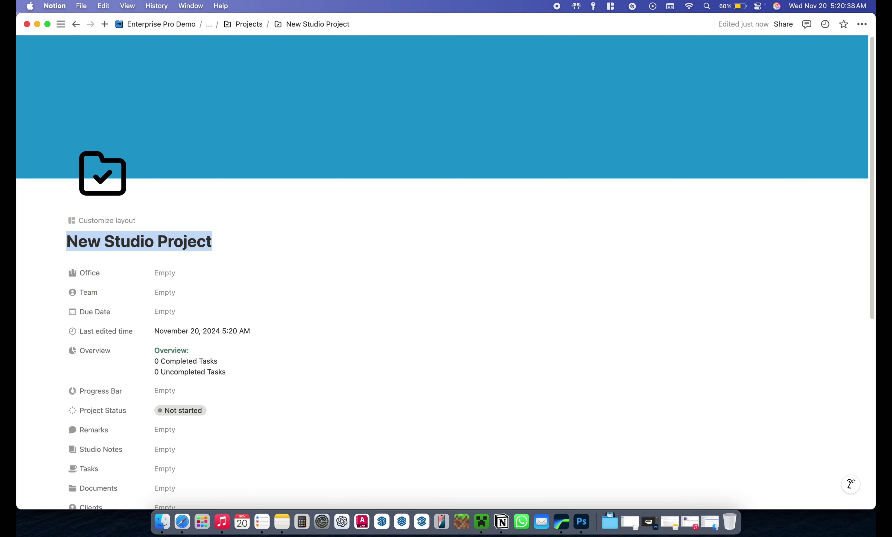
{"action": "type", "text": "The N "}
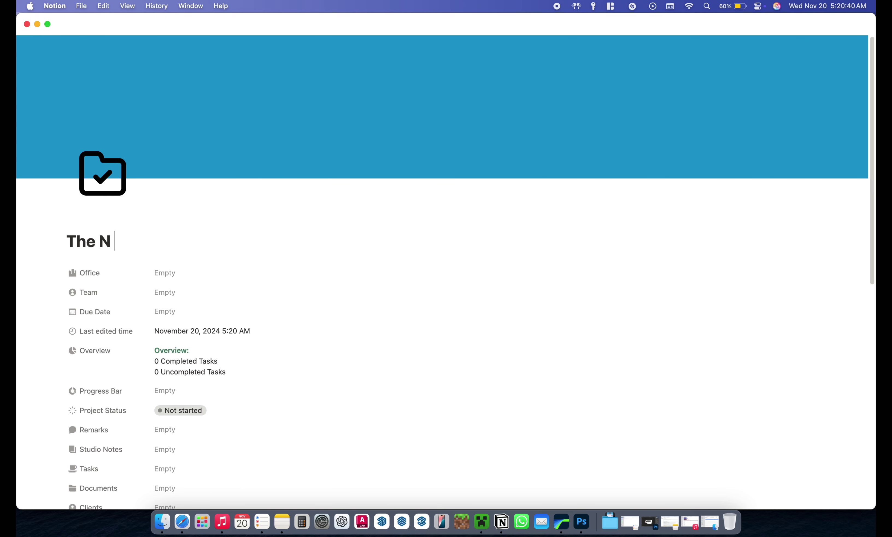
{"action": "type", "text": "Houser"}
{"action": "key", "text": "BackSpace"}
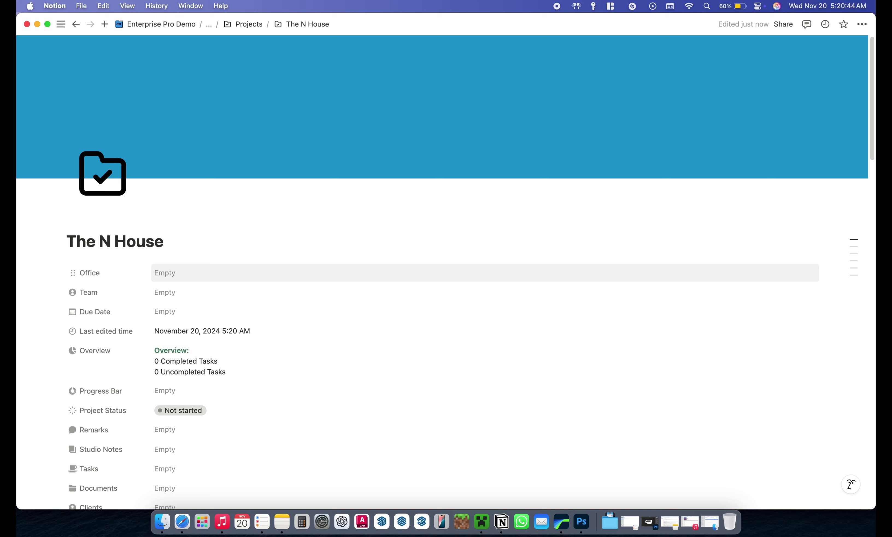
- Link the project's Office property to Cebu
{"action": "left_click", "coordinate": [184, 276]}
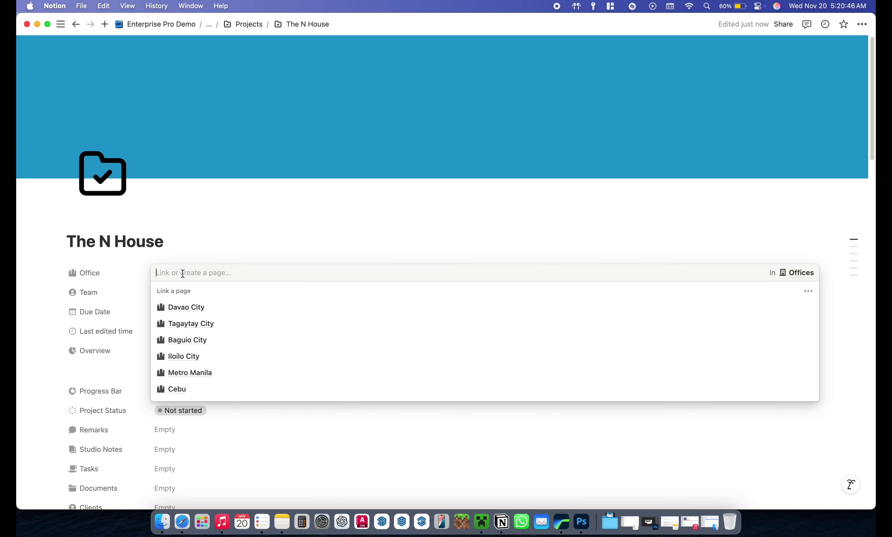
{"action": "left_click", "coordinate": [186, 389]}
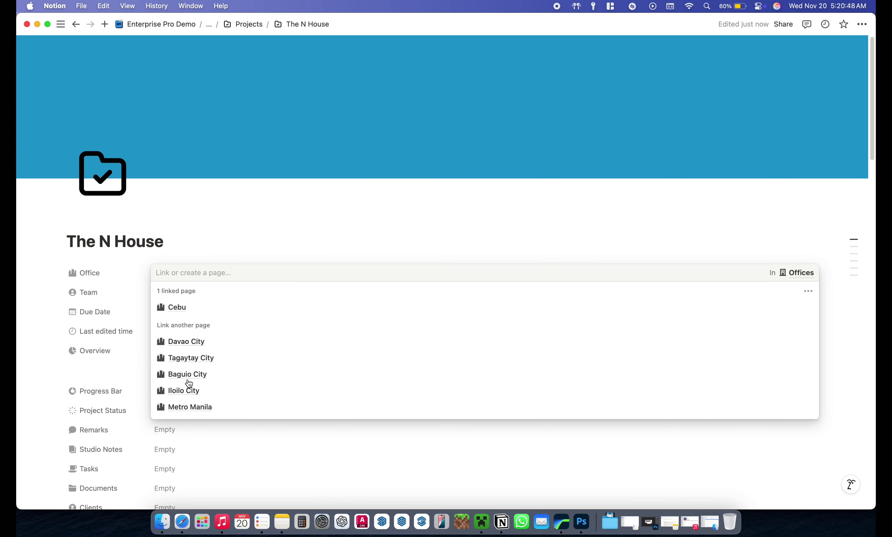
{"action": "left_click", "coordinate": [187, 251]}
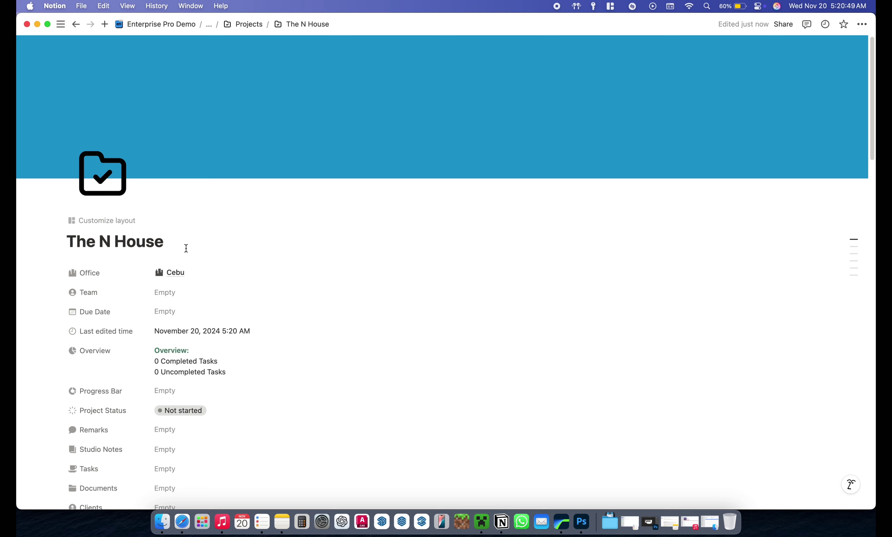
- Link the first three listed team members to the project's Team property
{"action": "left_click", "coordinate": [183, 298]}
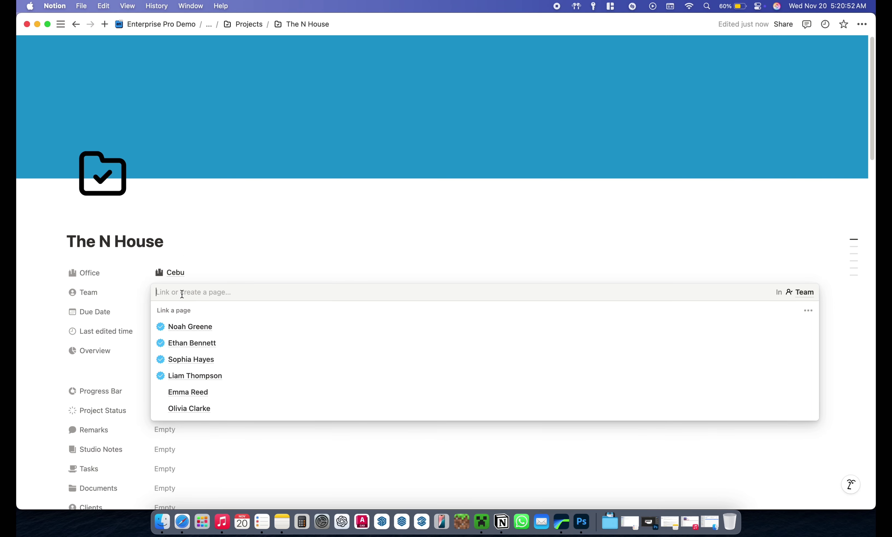
{"action": "left_click", "coordinate": [201, 328]}
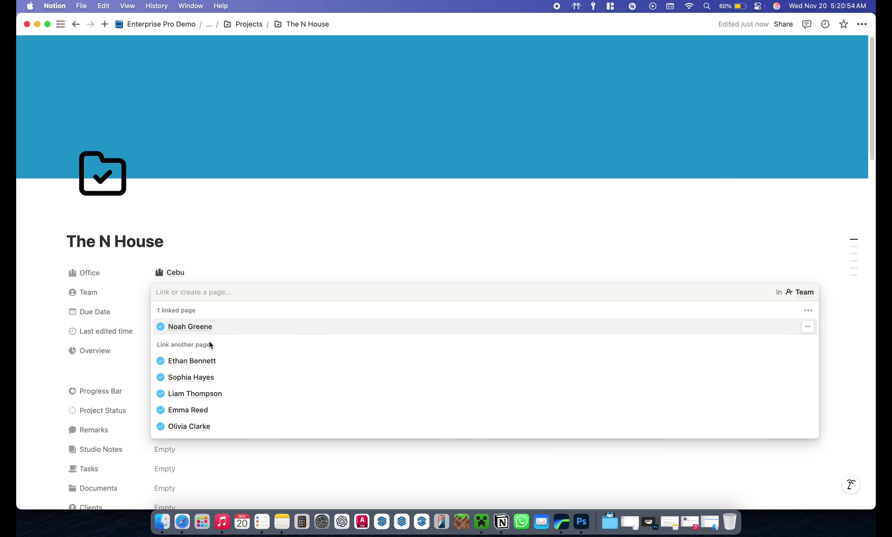
{"action": "left_click", "coordinate": [206, 373]}
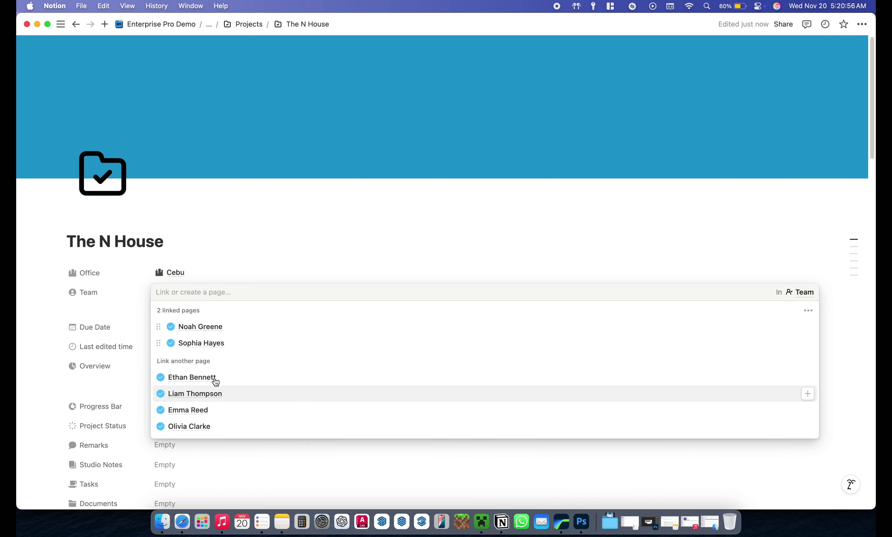
{"action": "left_click", "coordinate": [213, 379]}
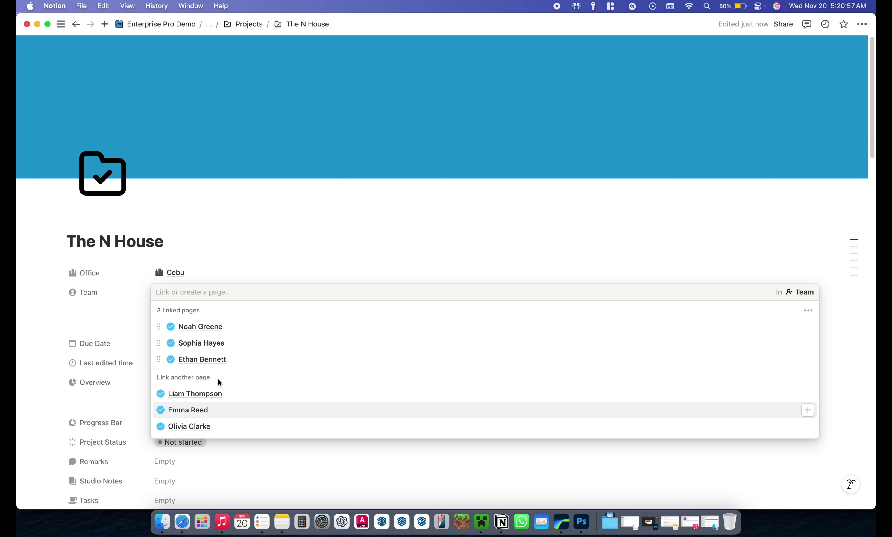
{"action": "left_click", "coordinate": [125, 273]}
- Set the project's Due Date to August 14, 2025
{"action": "left_click", "coordinate": [178, 345]}
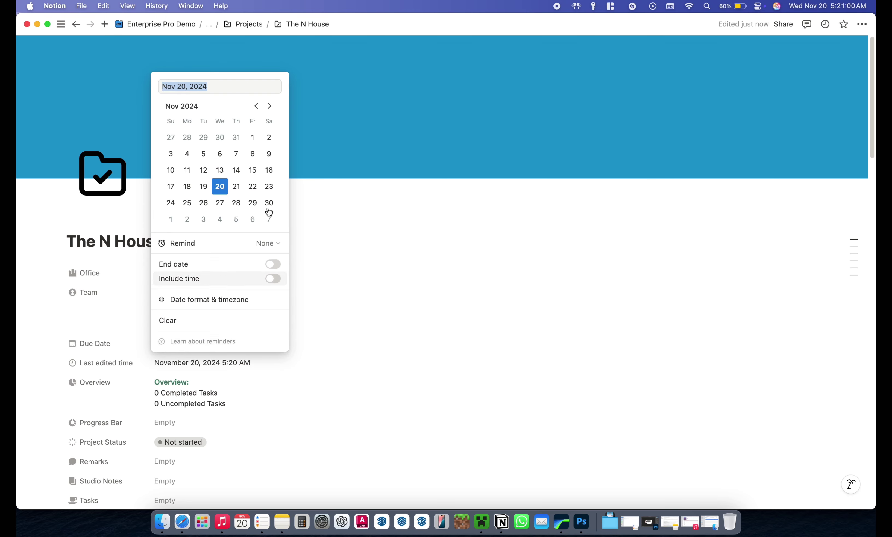
{"action": "left_click", "coordinate": [269, 105]}
{"action": "left_click", "coordinate": [269, 105]}
{"action": "left_click", "coordinate": [269, 106]}
{"action": "left_click", "coordinate": [270, 106]}
{"action": "left_click", "coordinate": [269, 106]}
{"action": "left_click", "coordinate": [269, 106]}
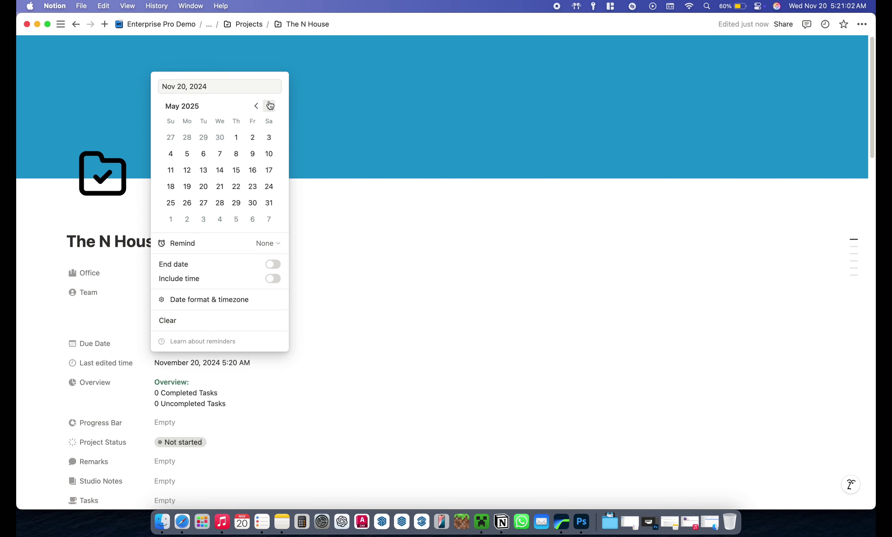
{"action": "left_click", "coordinate": [269, 106]}
{"action": "left_click", "coordinate": [270, 106]}
{"action": "left_click", "coordinate": [269, 106]}
{"action": "left_click", "coordinate": [236, 170]}
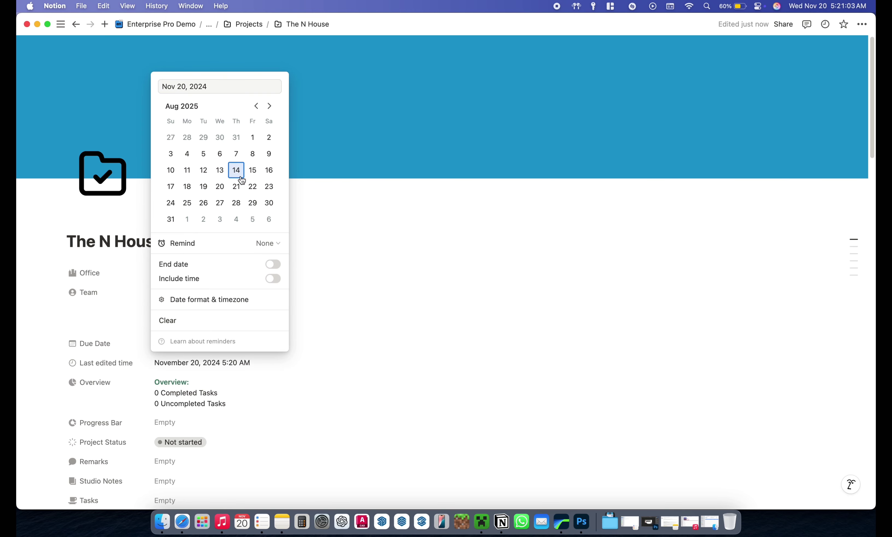
{"action": "left_click", "coordinate": [108, 290]}
- Set the Project Status to Design Workshop
{"action": "left_click", "coordinate": [183, 449]}
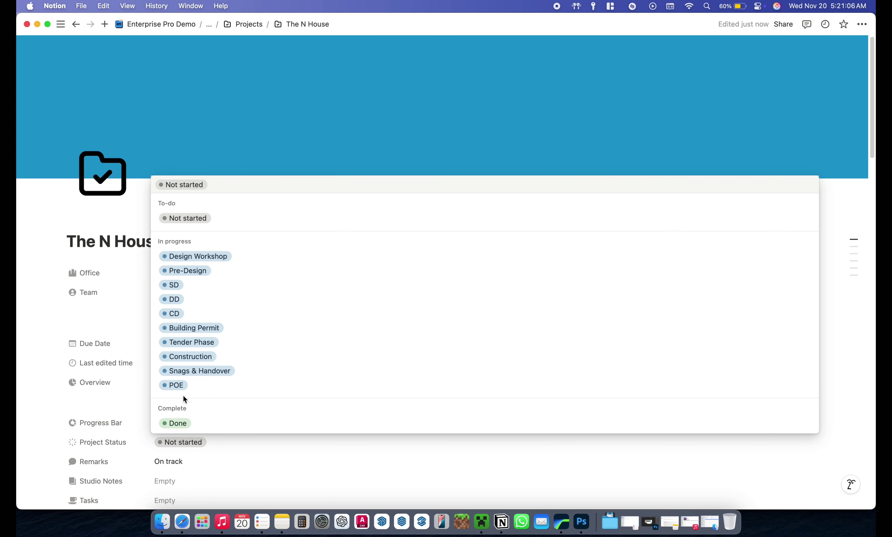
{"action": "left_click", "coordinate": [202, 258]}
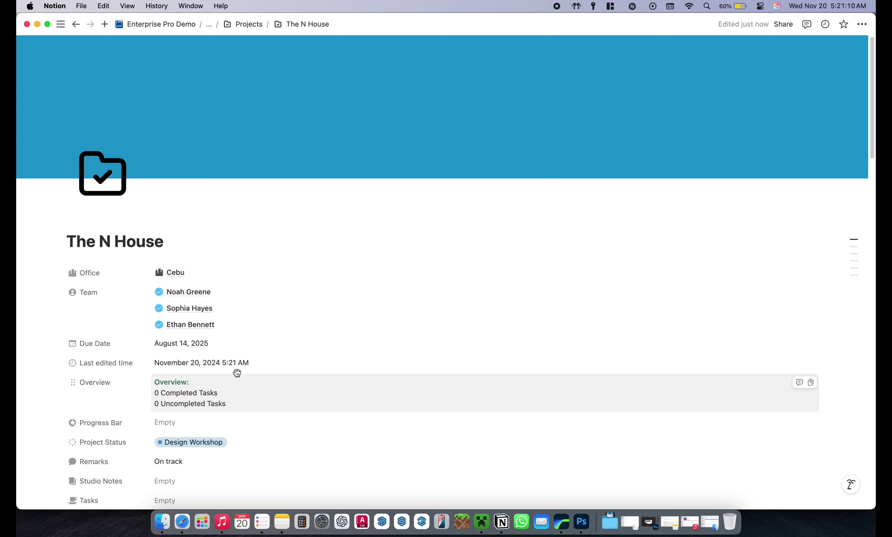
- Check which pages can be linked to the Clients property, leave it empty and hide the six extra properties
{"action": "scroll", "coordinate": [237, 373], "scroll_direction": "down", "scroll_amount": 5}
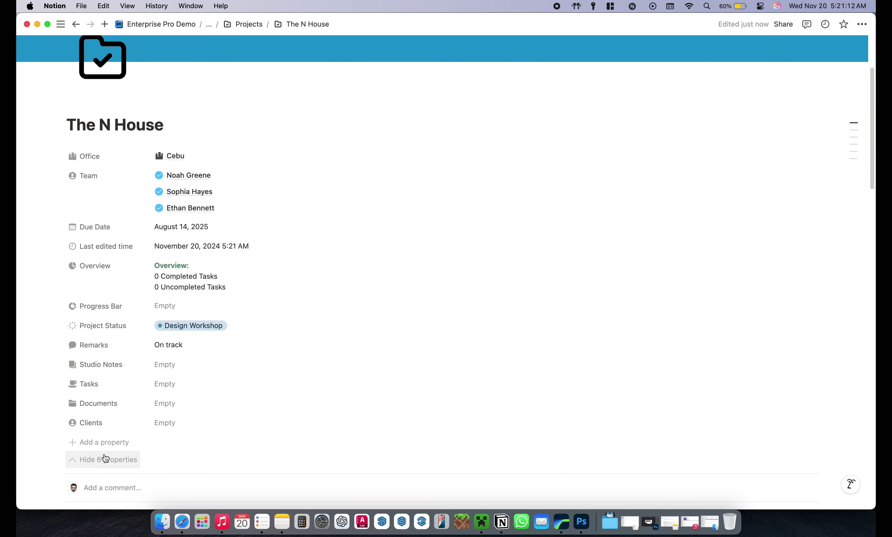
{"action": "left_click", "coordinate": [167, 422]}
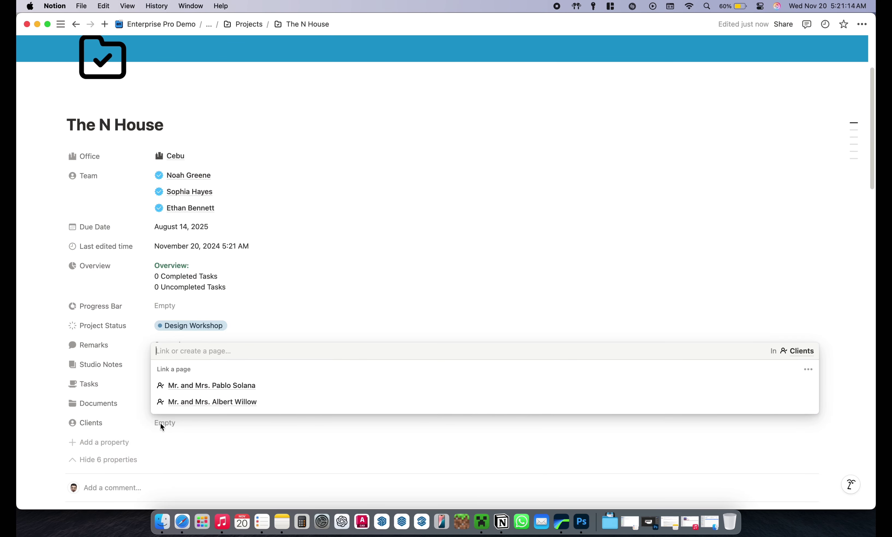
{"action": "left_click", "coordinate": [122, 458]}
{"action": "left_click", "coordinate": [119, 459]}
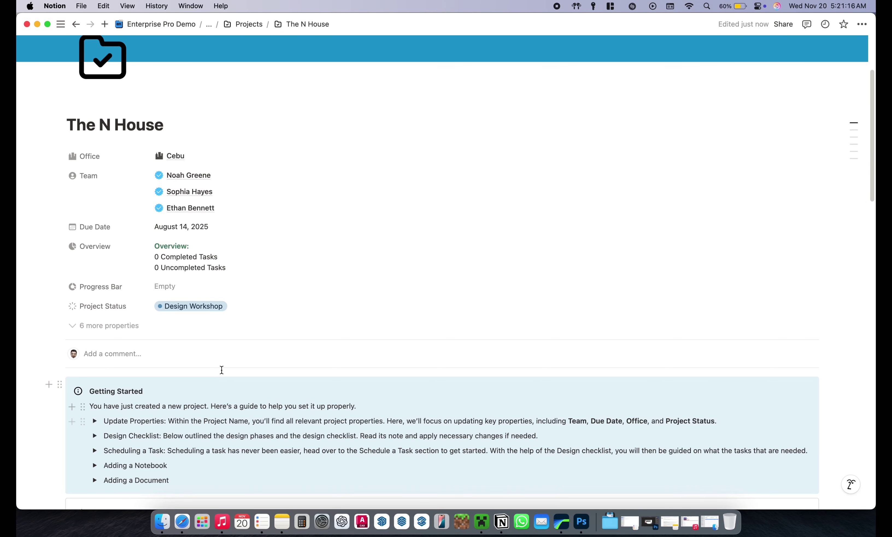
- Expand the Design Phases toggle and set the Design Workshop card's status to In progress
{"action": "scroll", "coordinate": [247, 332], "scroll_direction": "down", "scroll_amount": 10}
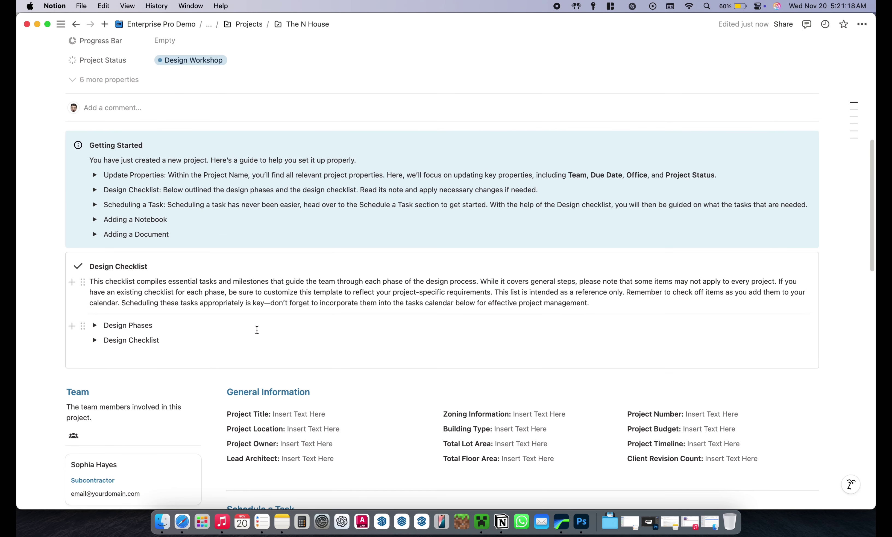
{"action": "scroll", "coordinate": [267, 329], "scroll_direction": "down", "scroll_amount": 5}
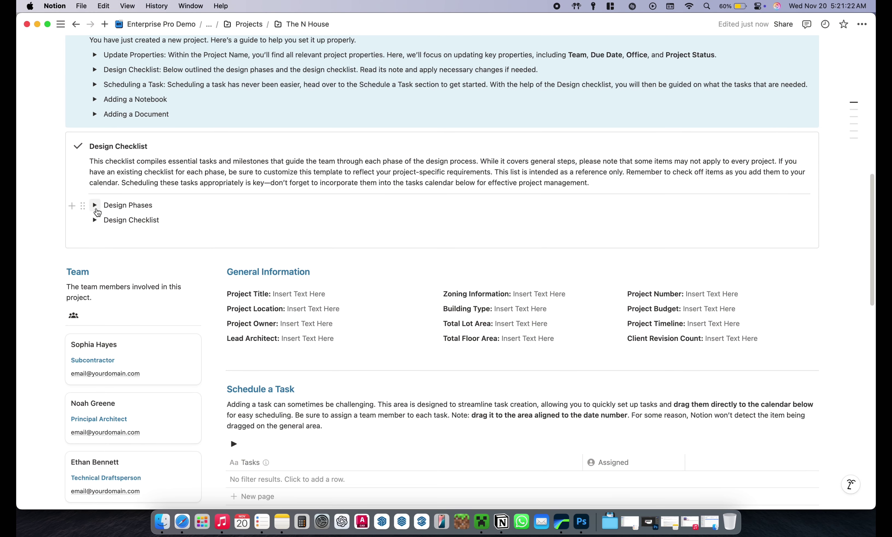
{"action": "left_click", "coordinate": [95, 205]}
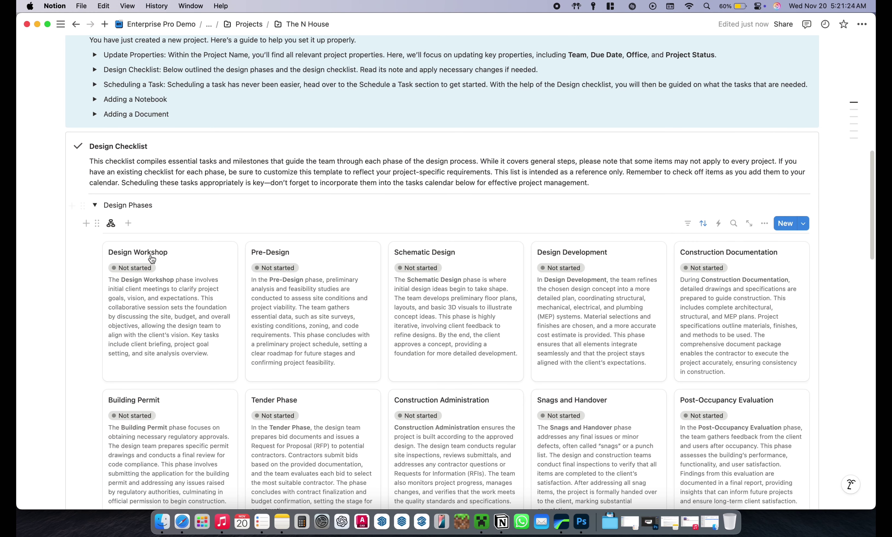
{"action": "left_click", "coordinate": [146, 270]}
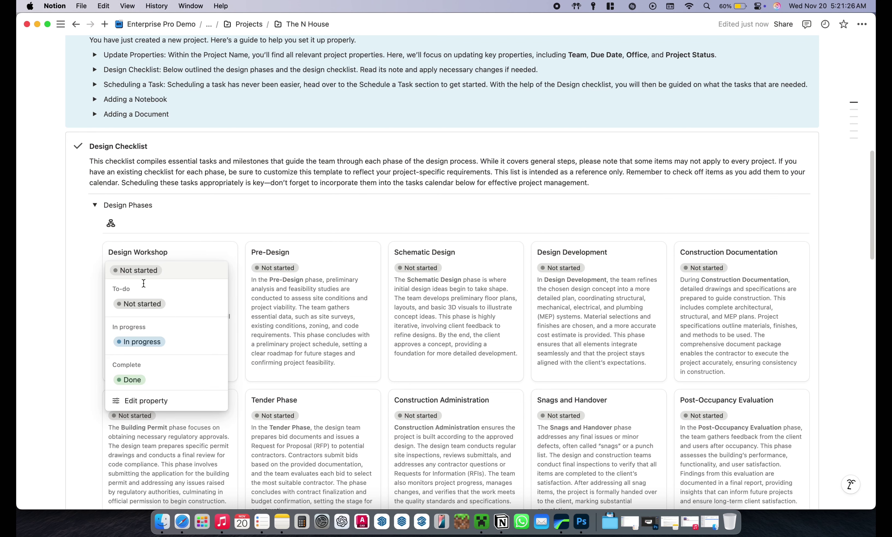
{"action": "left_click", "coordinate": [142, 342]}
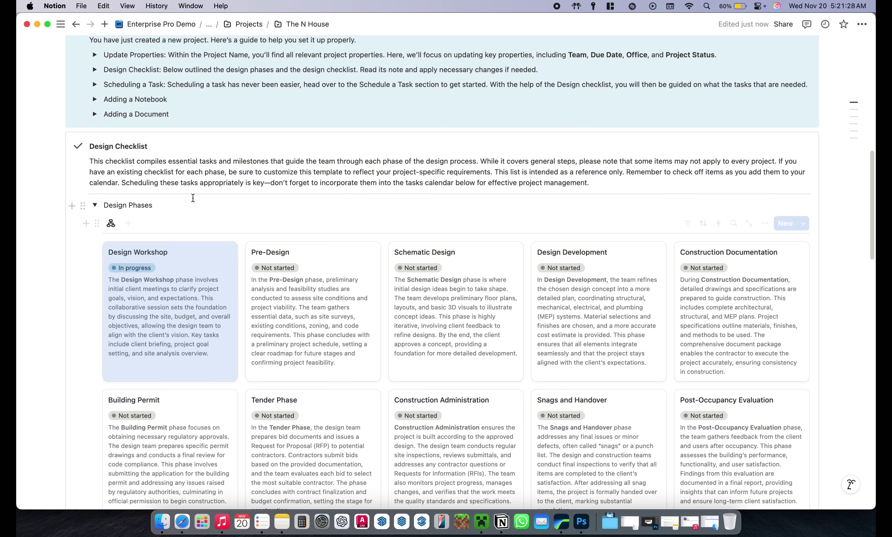
- Collapse the Design Phases toggle and expand the Design Checklist toggle below it
{"action": "scroll", "coordinate": [214, 217], "scroll_direction": "down", "scroll_amount": 2}
{"action": "scroll", "coordinate": [215, 220], "scroll_direction": "down", "scroll_amount": 4}
{"action": "left_click", "coordinate": [95, 109]}
{"action": "left_click", "coordinate": [95, 125]}
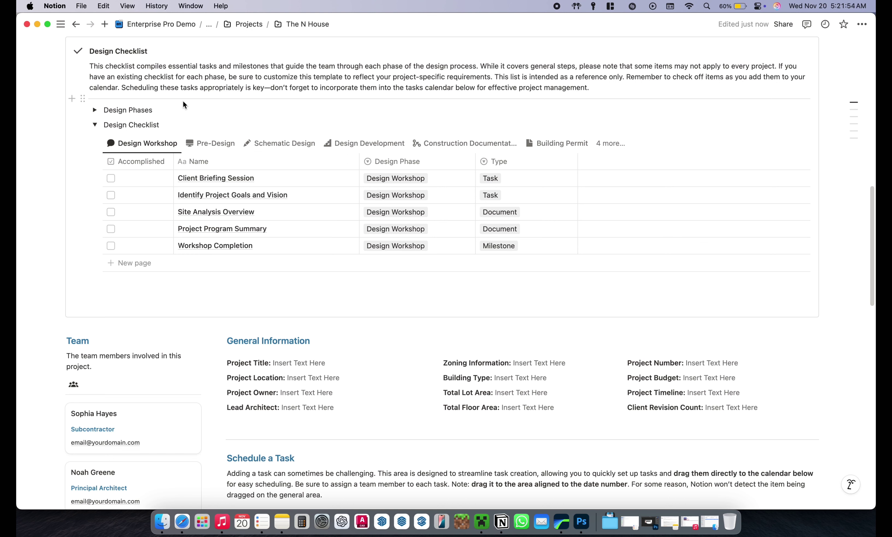
- Look through the checklist's Pre-Design, Schematic Design, Design Development and Construction Documentation views, and return to the Design Workshop view
{"action": "left_click", "coordinate": [217, 144]}
{"action": "left_click", "coordinate": [266, 147]}
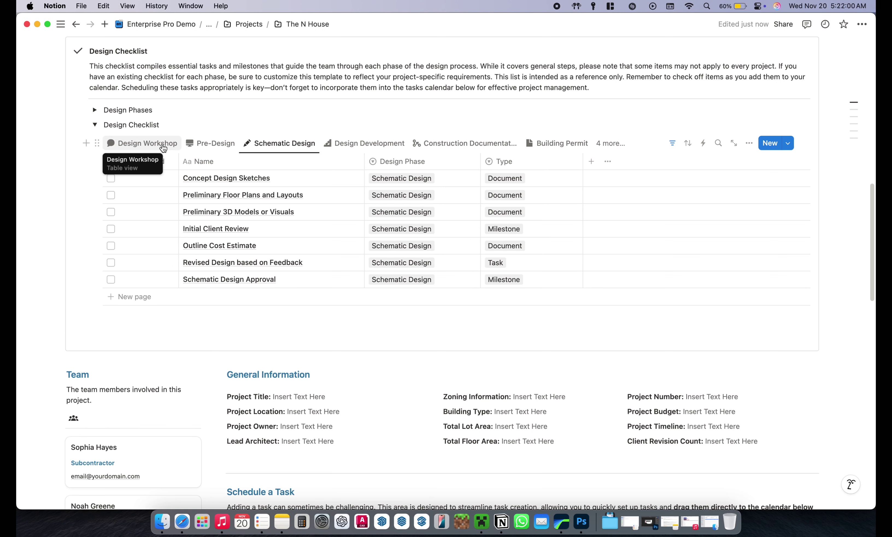
{"action": "left_click", "coordinate": [346, 145]}
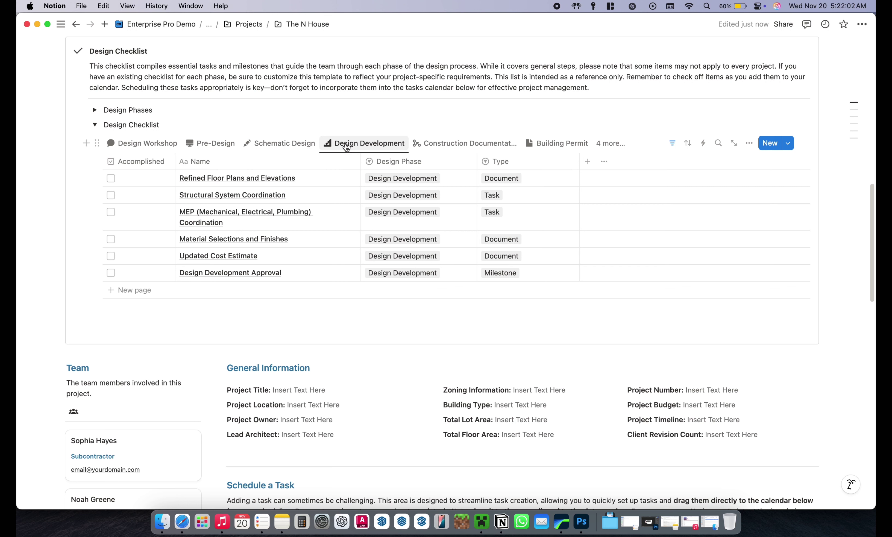
{"action": "left_click", "coordinate": [453, 143]}
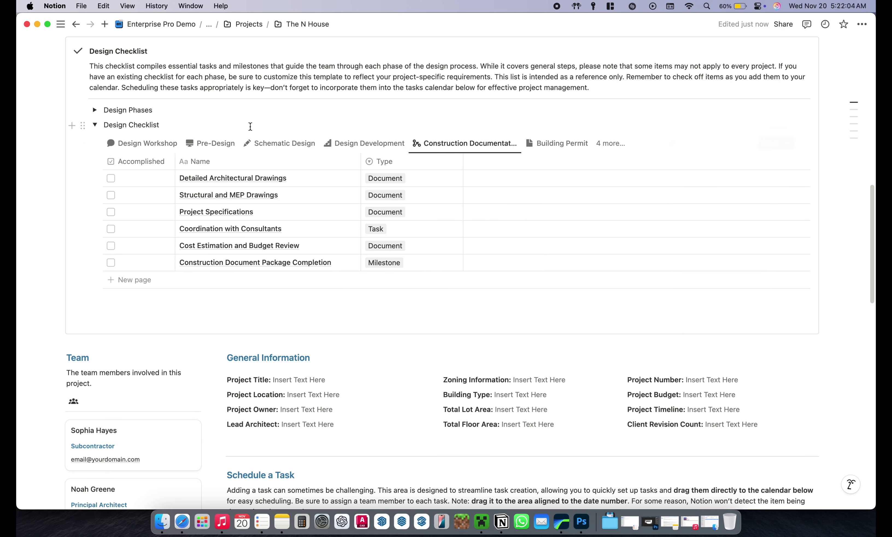
{"action": "left_click", "coordinate": [143, 145]}
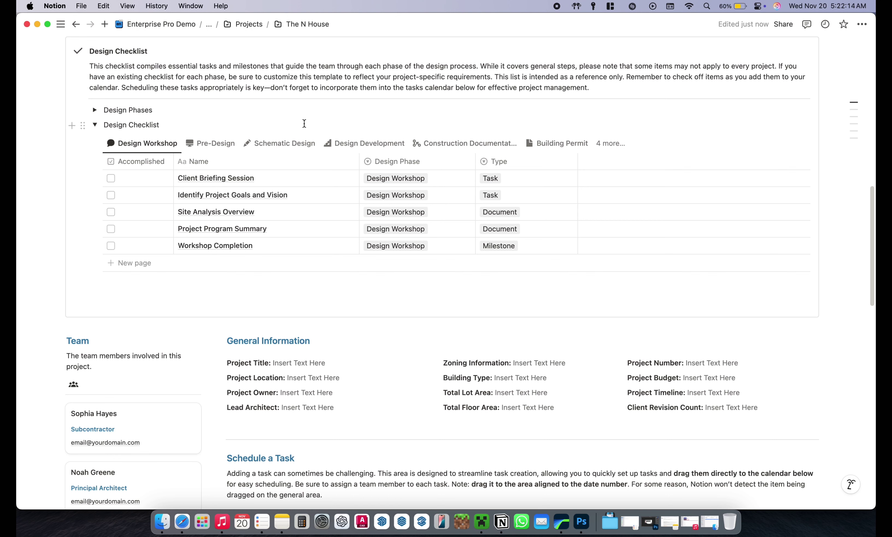
- In General Information, set the Project Title to "Proposed 2-Storey House" and the Project Location to "Cebu City"
{"action": "scroll", "coordinate": [304, 124], "scroll_direction": "down", "scroll_amount": 5}
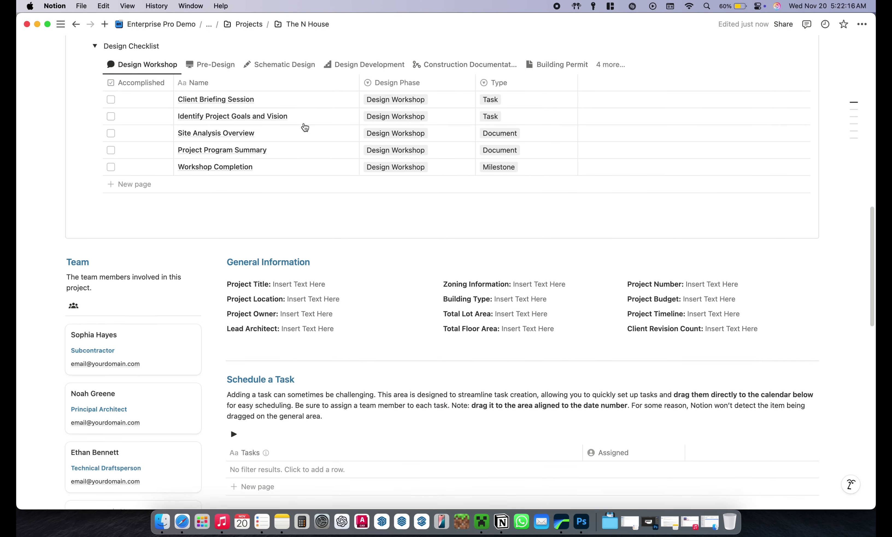
{"action": "scroll", "coordinate": [304, 127], "scroll_direction": "up", "scroll_amount": 1}
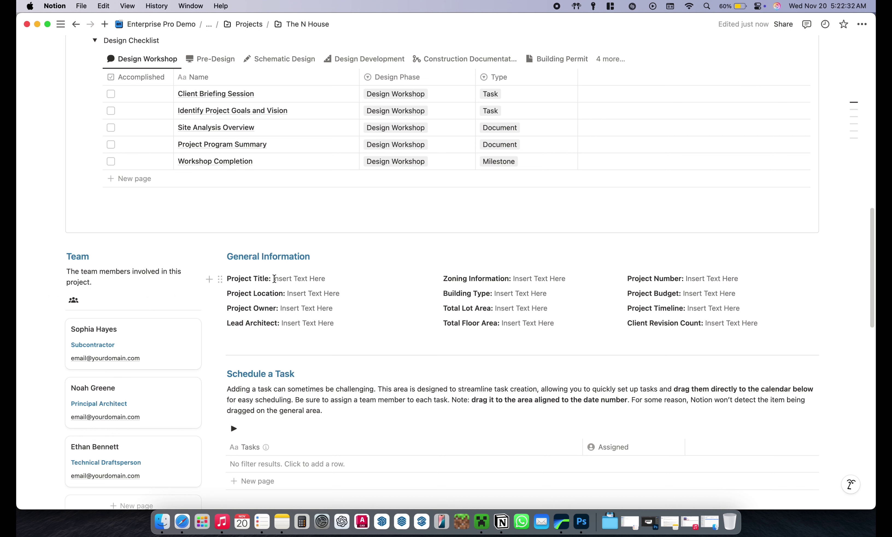
{"action": "left_click_drag", "start_coordinate": [286, 278], "coordinate": [329, 278]}
{"action": "key", "text": "BackSpace"}
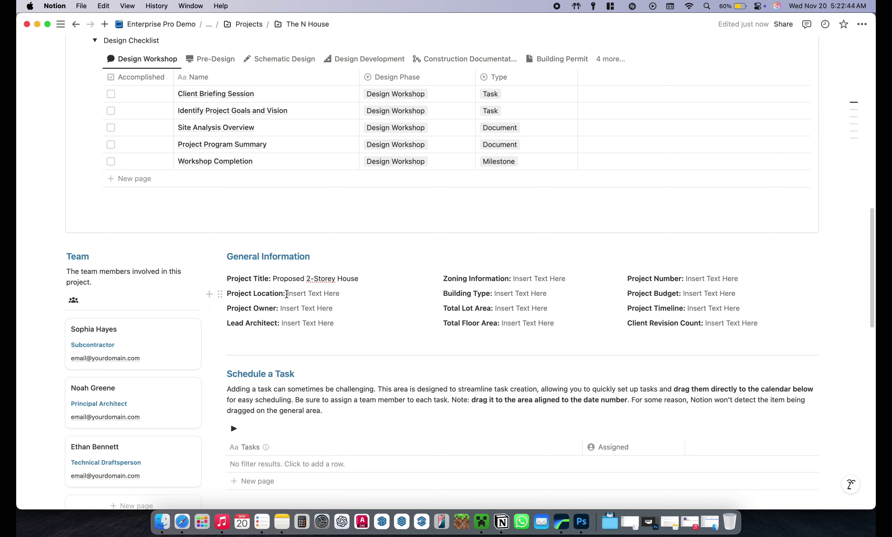
{"action": "left_click_drag", "start_coordinate": [287, 293], "coordinate": [333, 294]}
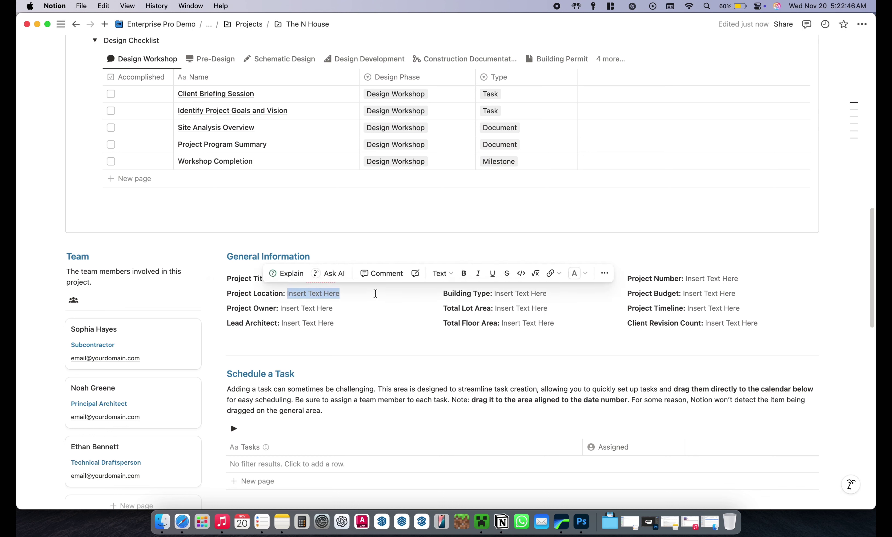
{"action": "type", "text": "Cebu City"}
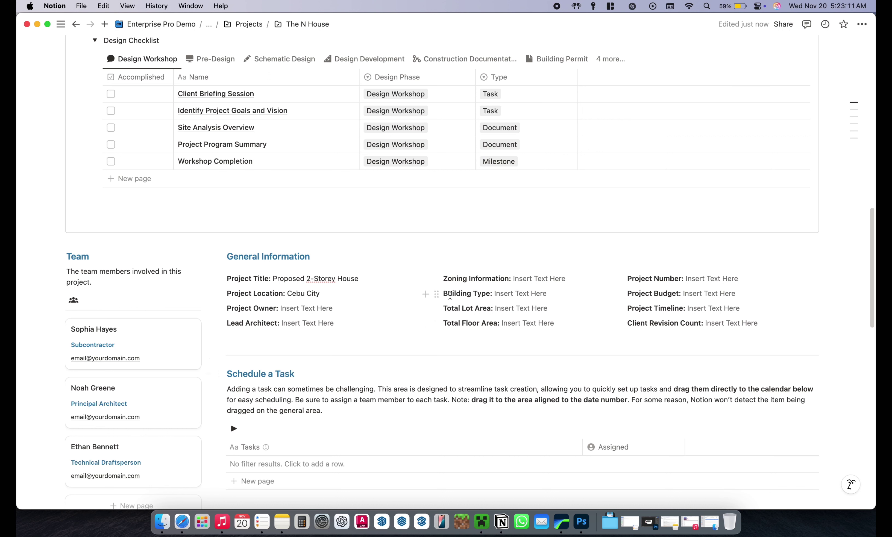
- Copy "Client Briefing Session" from the Design Workshop checklist into the Schedule a Task table as the first task
{"action": "left_click", "coordinate": [253, 92]}
{"action": "key", "text": "super+a"}
{"action": "key", "text": "super+c"}
{"action": "left_click", "coordinate": [286, 464]}
{"action": "key", "text": "super+v"}
- Add a second scheduled task named "Identify Project Goals and Vision", copied from the checklist
{"action": "left_click", "coordinate": [239, 111]}
{"action": "key", "text": "super+a"}
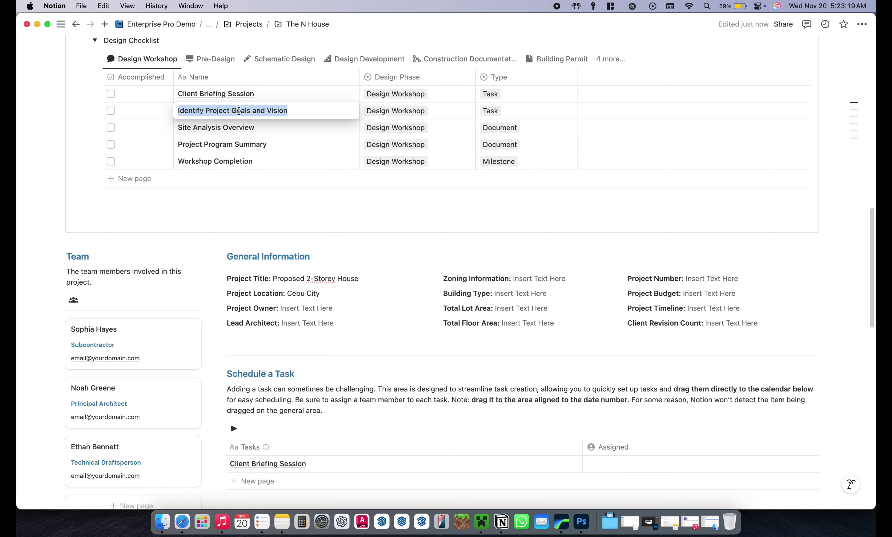
{"action": "left_click", "coordinate": [316, 484]}
{"action": "type", "text": "New Studio Task"}
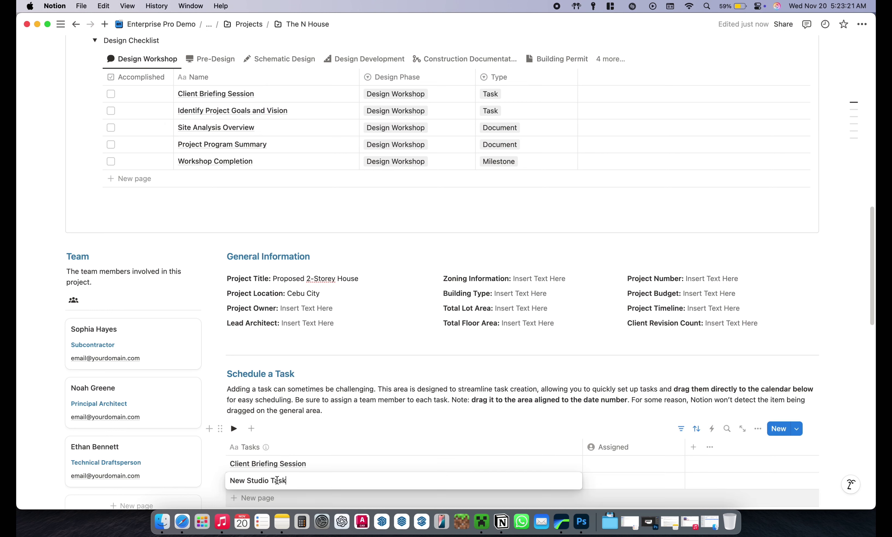
{"action": "key", "text": "super+a"}
{"action": "key", "text": "super+v"}
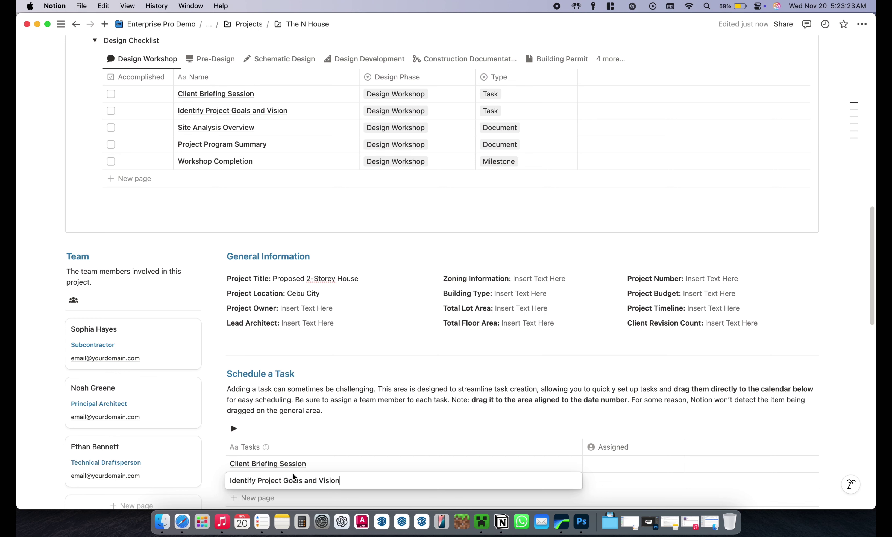
- Add a third scheduled task named "Site Analysis Overview", copied from the checklist
{"action": "left_click", "coordinate": [242, 129]}
{"action": "key", "text": "super+a"}
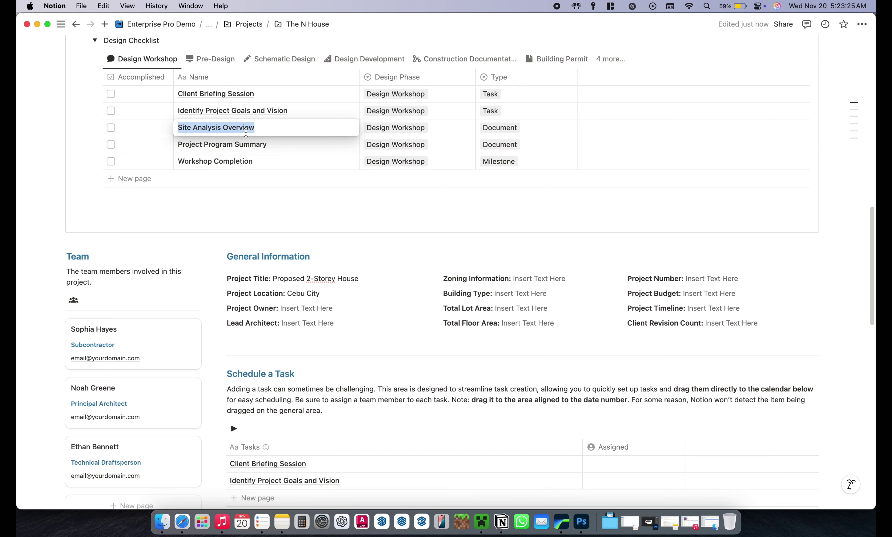
{"action": "left_click", "coordinate": [284, 495]}
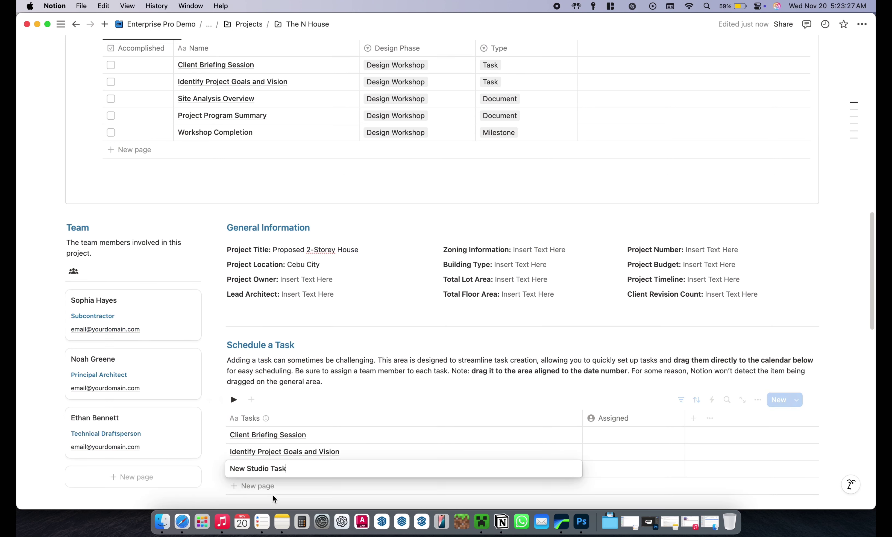
{"action": "key", "text": "super+a"}
{"action": "key", "text": "super+v"}
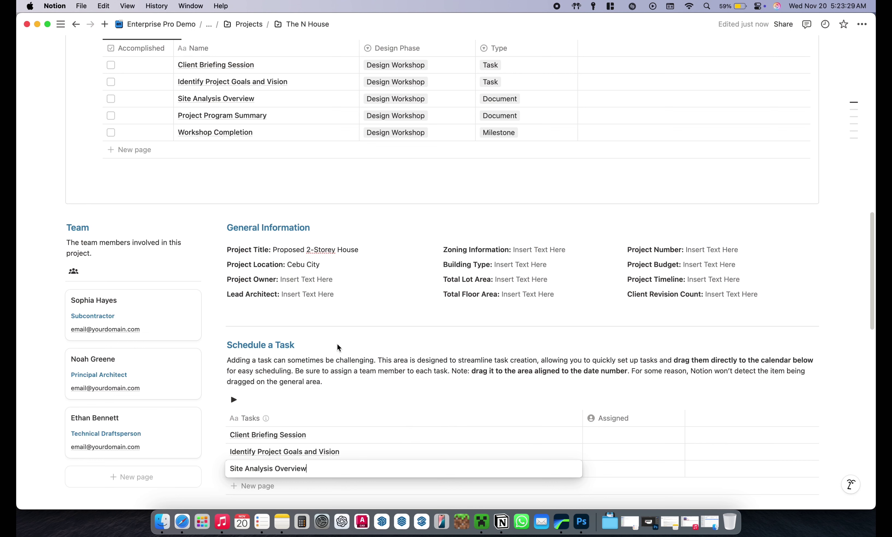
{"action": "key", "text": "Escape"}
- Add a fourth scheduled task named "Project Program Summary", copied from the checklist
{"action": "left_click", "coordinate": [234, 116]}
{"action": "key", "text": "super+a"}
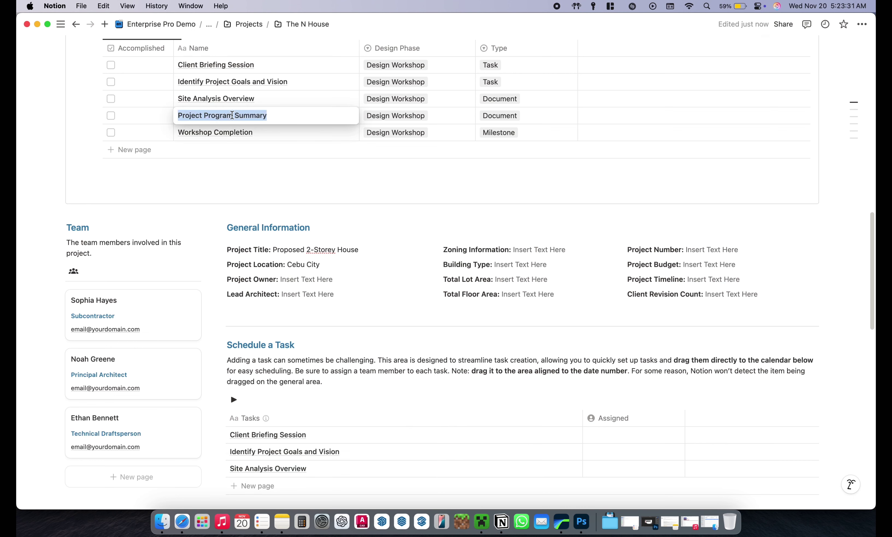
{"action": "left_click", "coordinate": [277, 484]}
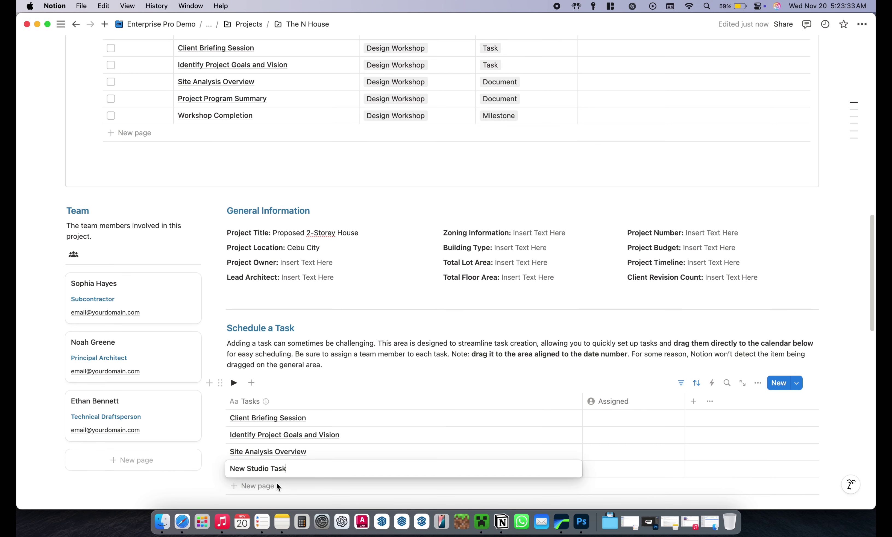
{"action": "key", "text": "super+a"}
{"action": "key", "text": "super+v"}
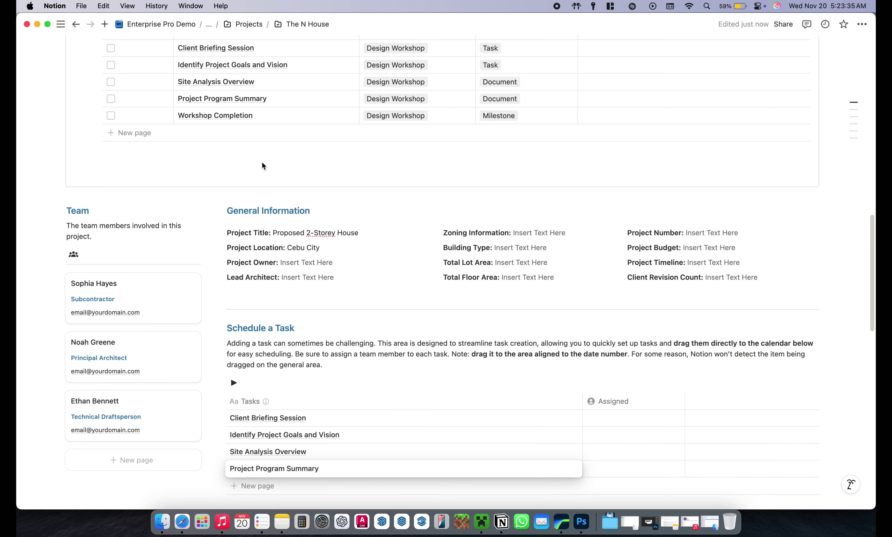
- Add a fifth scheduled task named "Workshop Completion", copied from the checklist
{"action": "left_click", "coordinate": [236, 115]}
{"action": "key", "text": "super+a"}
{"action": "key", "text": "super+c"}
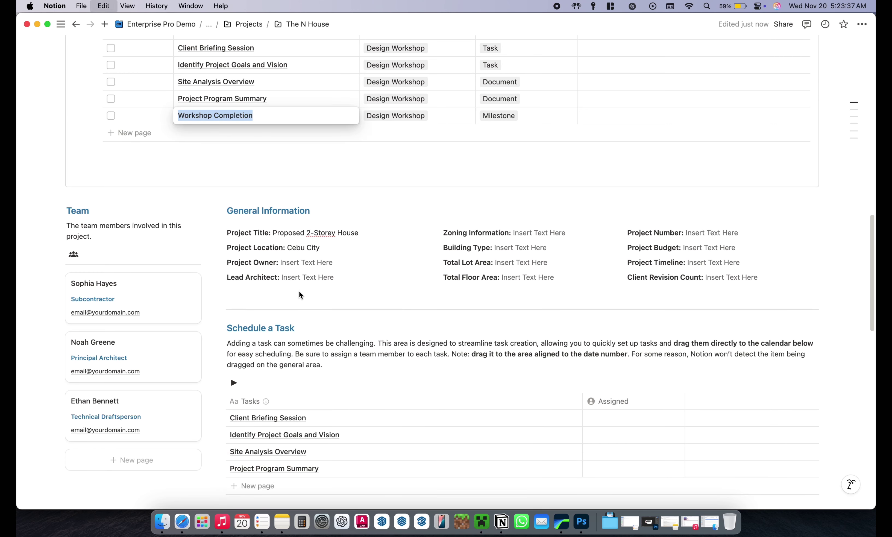
{"action": "left_click", "coordinate": [278, 486]}
{"action": "key", "text": "super+a"}
{"action": "key", "text": "super+v"}
{"action": "key", "text": "Escape"}
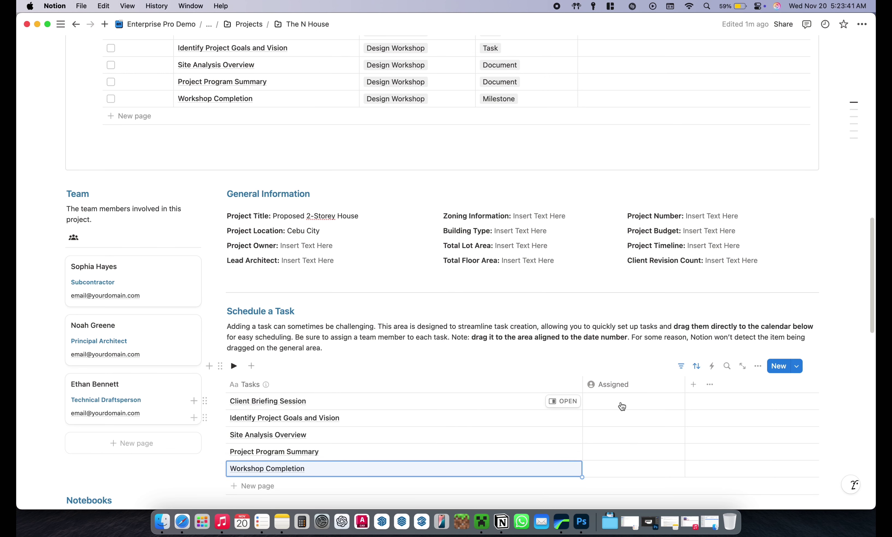
- Assign the Principal Architect to all five scheduled tasks, from Client Briefing Session through Workshop Completion
{"action": "left_click", "coordinate": [622, 406]}
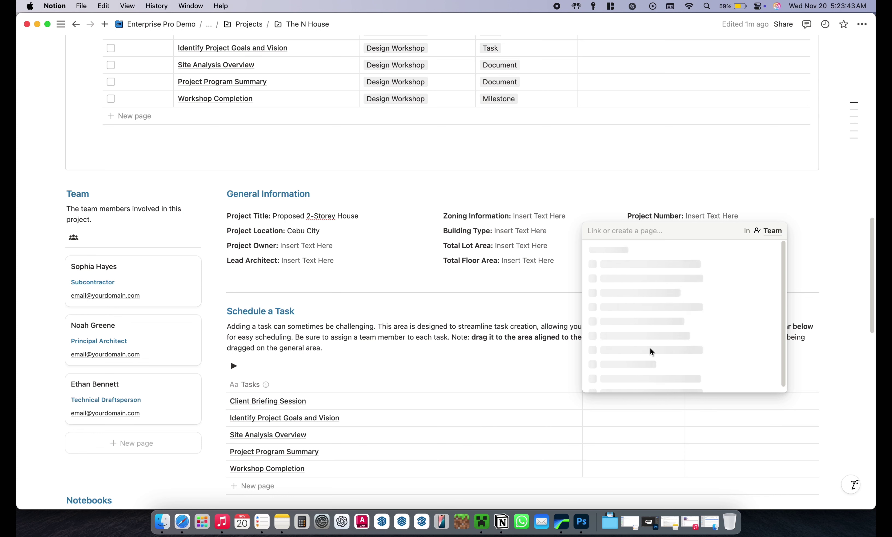
{"action": "left_click", "coordinate": [650, 298]}
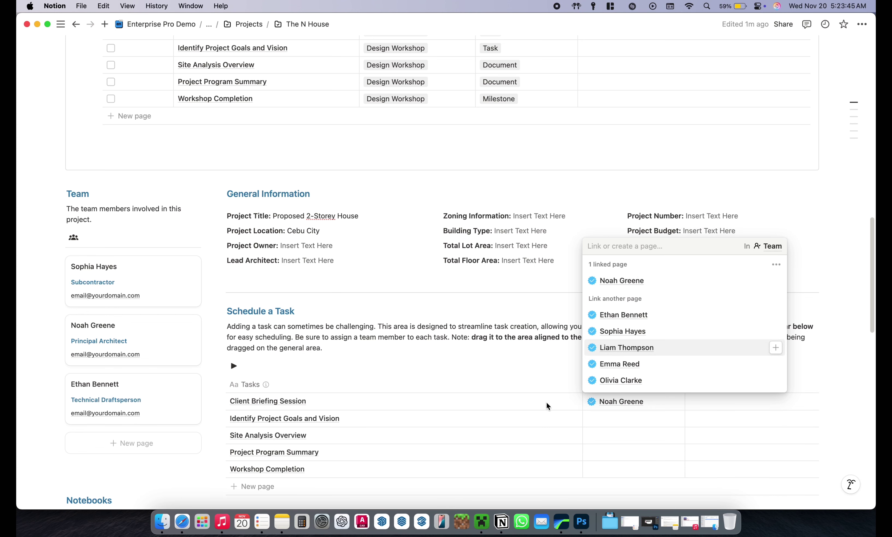
{"action": "key", "text": "Escape"}
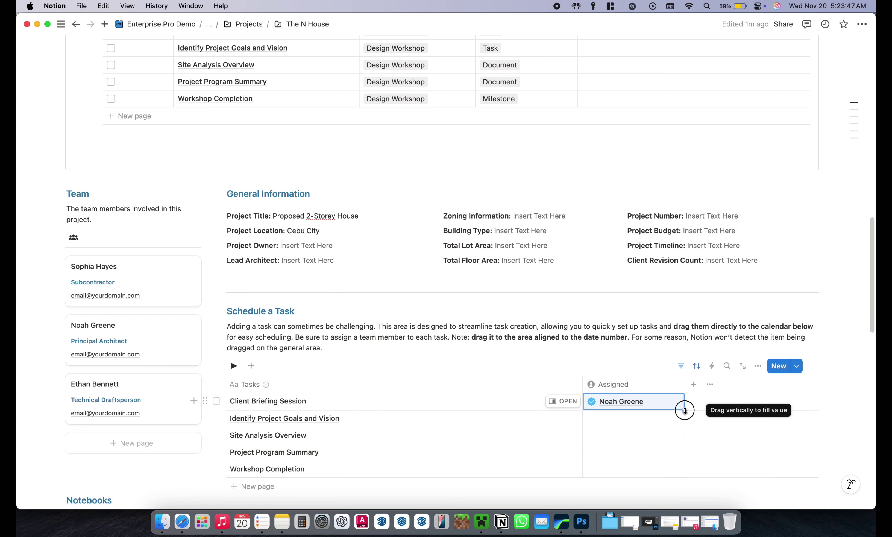
{"action": "left_click_drag", "start_coordinate": [686, 411], "coordinate": [678, 471]}
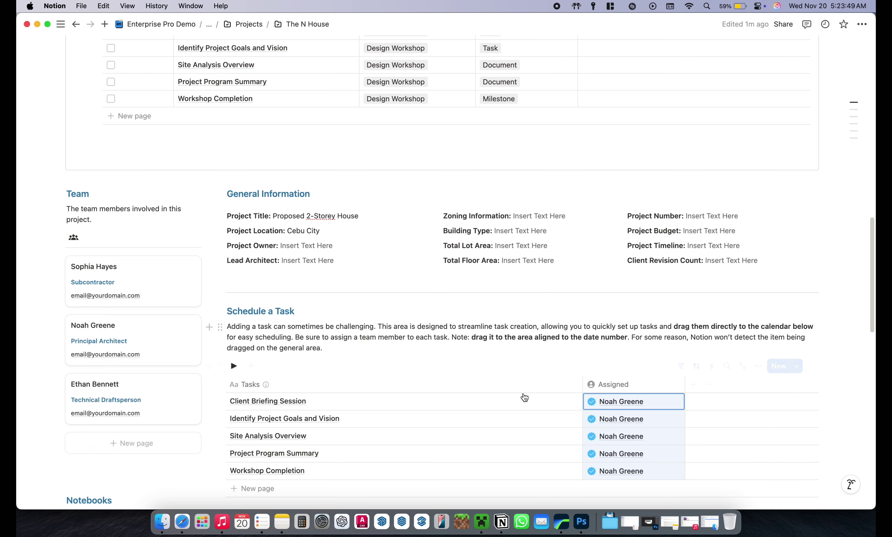
{"action": "left_click", "coordinate": [736, 326]}
- Schedule Client Briefing Session on November 20 and Identify Project Goals and Vision on November 22 in the Tasks calendar
{"action": "left_click_drag", "start_coordinate": [872, 259], "coordinate": [873, 342]}
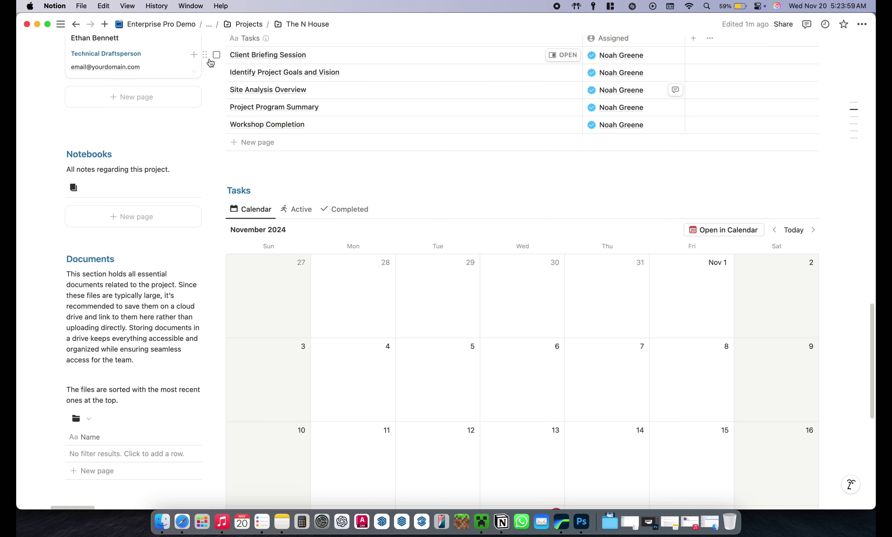
{"action": "left_click_drag", "start_coordinate": [205, 55], "coordinate": [556, 260]}
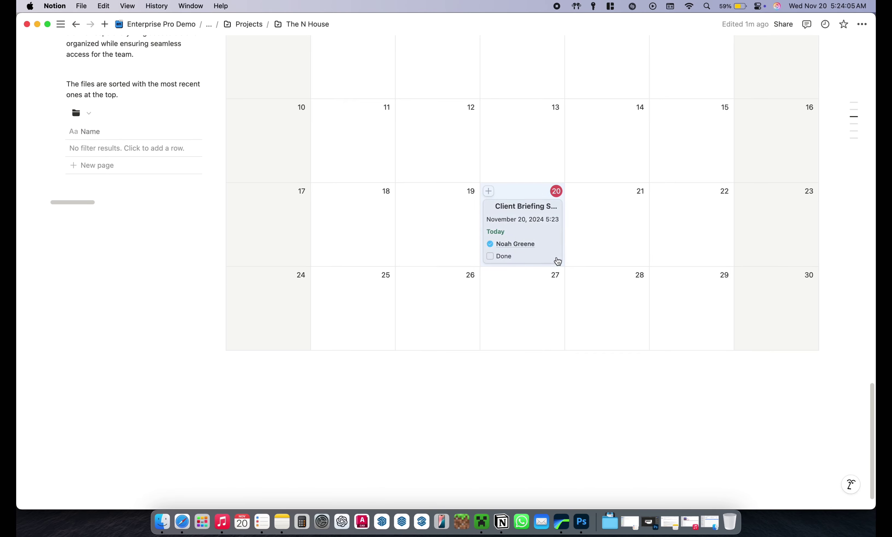
{"action": "scroll", "coordinate": [582, 243], "scroll_direction": "up", "scroll_amount": 15}
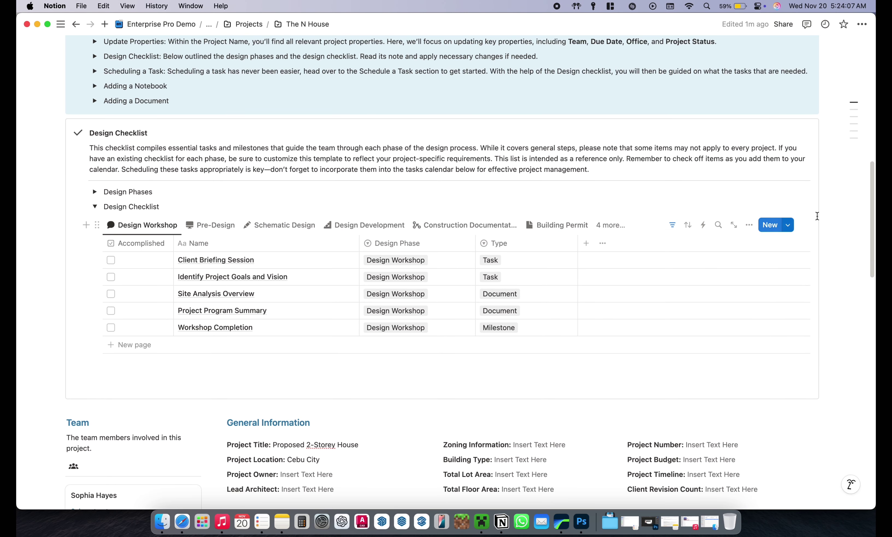
{"action": "left_click_drag", "start_coordinate": [871, 207], "coordinate": [871, 348]}
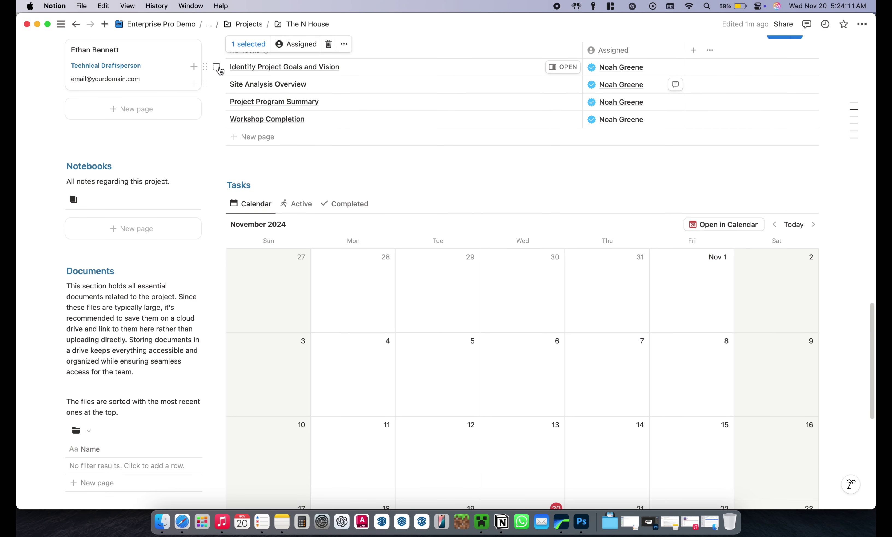
{"action": "left_click_drag", "start_coordinate": [215, 68], "coordinate": [637, 448]}
{"action": "scroll", "coordinate": [667, 328], "scroll_direction": "down", "scroll_amount": 5}
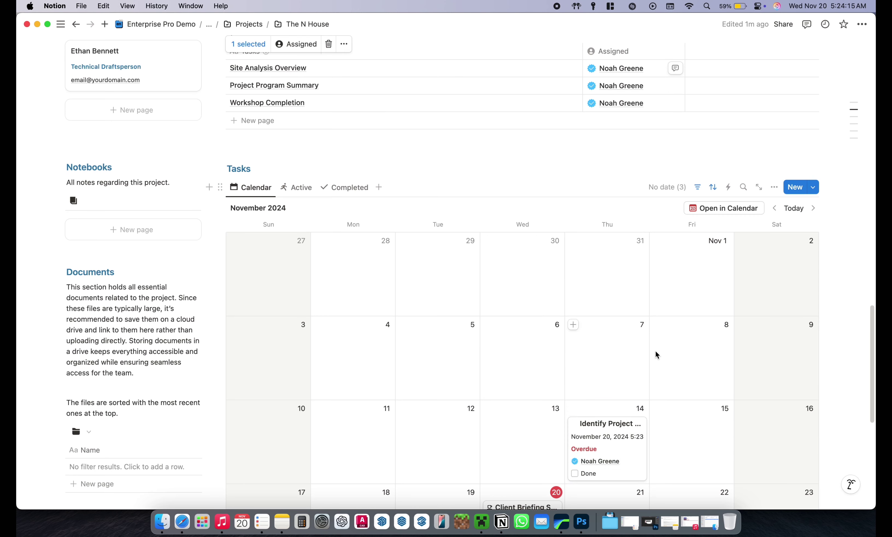
{"action": "scroll", "coordinate": [664, 328], "scroll_direction": "down", "scroll_amount": 3}
{"action": "left_click_drag", "start_coordinate": [613, 132], "coordinate": [640, 212]}
- Schedule the Site Analysis Overview task on November 25 in the Tasks calendar
{"action": "scroll", "coordinate": [640, 211], "scroll_direction": "up", "scroll_amount": 9}
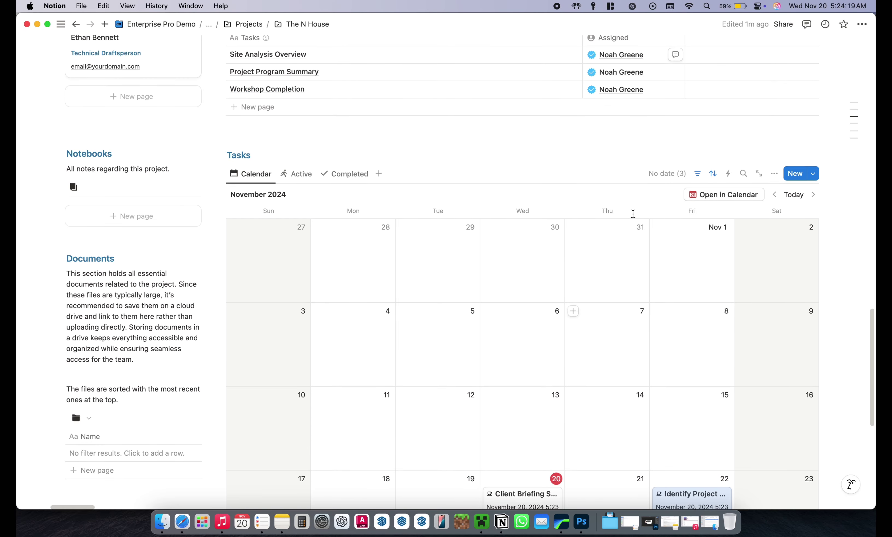
{"action": "left_click_drag", "start_coordinate": [205, 69], "coordinate": [365, 293]}
{"action": "scroll", "coordinate": [533, 281], "scroll_direction": "down", "scroll_amount": 8}
- Schedule the Project Program Summary task on November 26 in the Tasks calendar
{"action": "scroll", "coordinate": [434, 264], "scroll_direction": "up", "scroll_amount": 10}
{"action": "scroll", "coordinate": [463, 245], "scroll_direction": "down", "scroll_amount": 3}
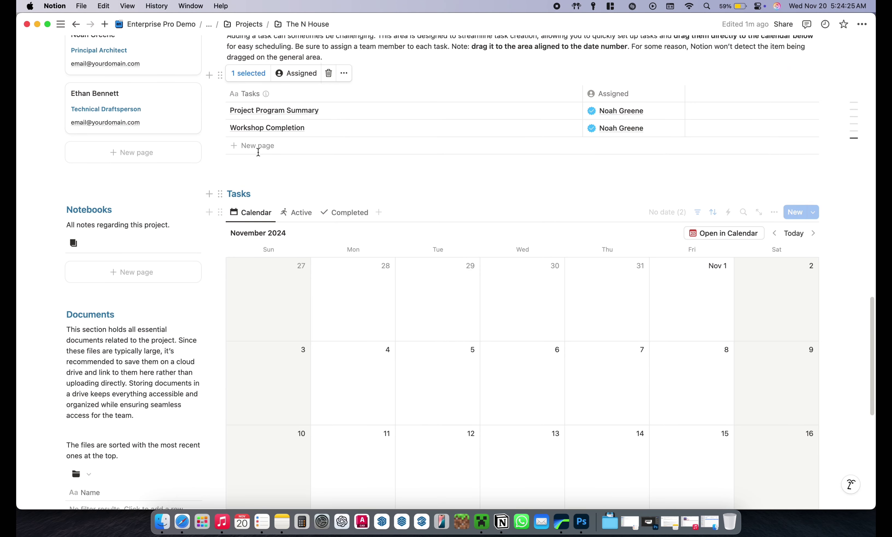
{"action": "left_click_drag", "start_coordinate": [204, 110], "coordinate": [451, 244]}
{"action": "scroll", "coordinate": [464, 259], "scroll_direction": "down", "scroll_amount": 8}
{"action": "scroll", "coordinate": [450, 244], "scroll_direction": "up", "scroll_amount": 8}
{"action": "scroll", "coordinate": [422, 250], "scroll_direction": "up", "scroll_amount": 15}
{"action": "scroll", "coordinate": [481, 298], "scroll_direction": "down", "scroll_amount": 5}
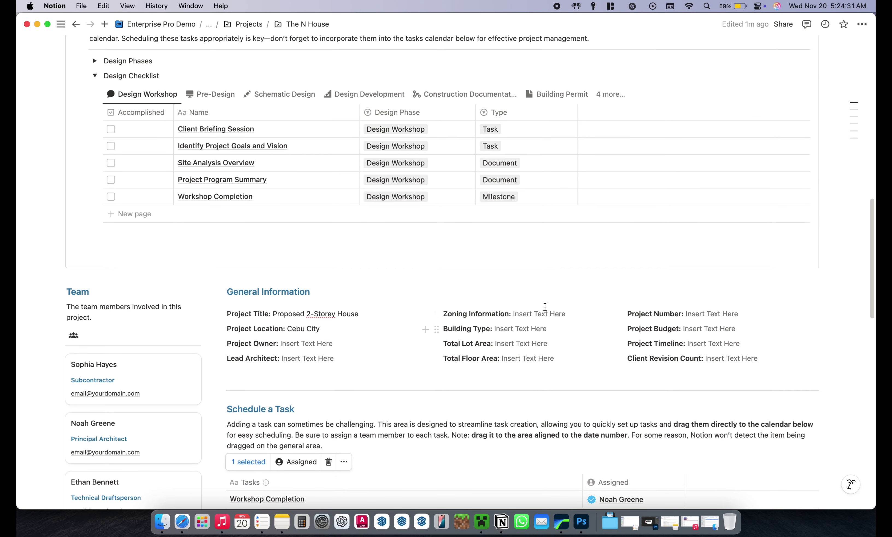
{"action": "scroll", "coordinate": [538, 309], "scroll_direction": "down", "scroll_amount": 1}
{"action": "left_click_drag", "start_coordinate": [874, 265], "coordinate": [871, 412]}
{"action": "left_click_drag", "start_coordinate": [441, 342], "coordinate": [468, 407]}
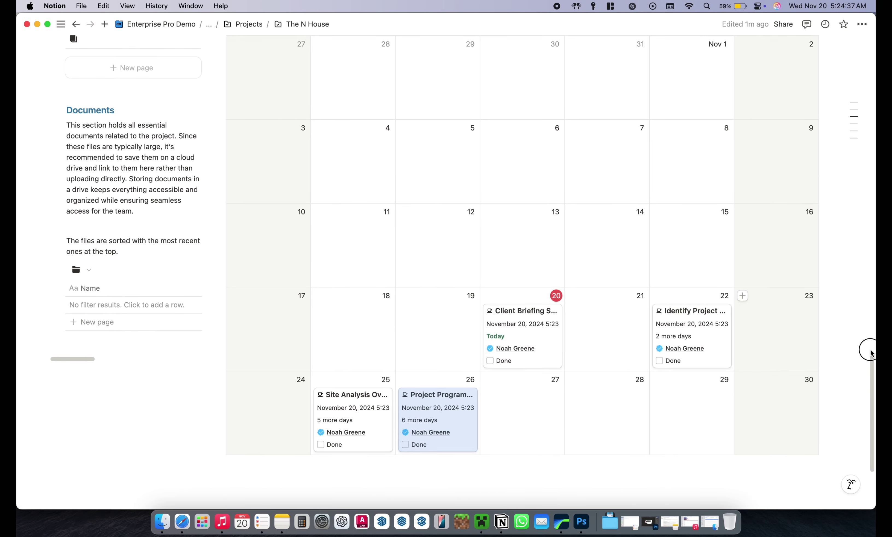
- Schedule Workshop Completion on November 29 in the Tasks calendar and move Project Program Summary to November 27
{"action": "left_click_drag", "start_coordinate": [865, 350], "coordinate": [866, 281]}
{"action": "left_click_drag", "start_coordinate": [206, 226], "coordinate": [601, 425]}
{"action": "left_click_drag", "start_coordinate": [451, 428], "coordinate": [519, 426]}
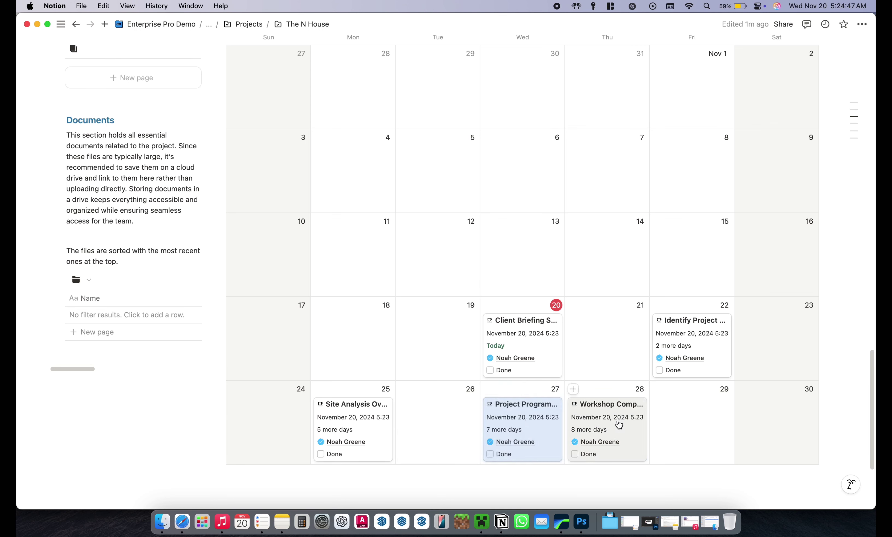
{"action": "left_click_drag", "start_coordinate": [618, 425], "coordinate": [676, 424]}
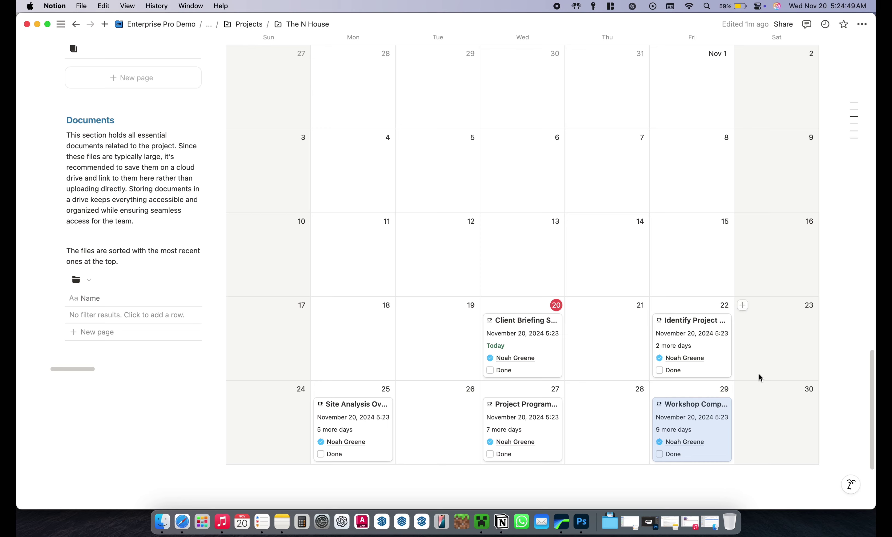
- Mark all five Design Workshop checklist items as accomplished and collapse the Design Checklist
{"action": "scroll", "coordinate": [757, 376], "scroll_direction": "up", "scroll_amount": 15}
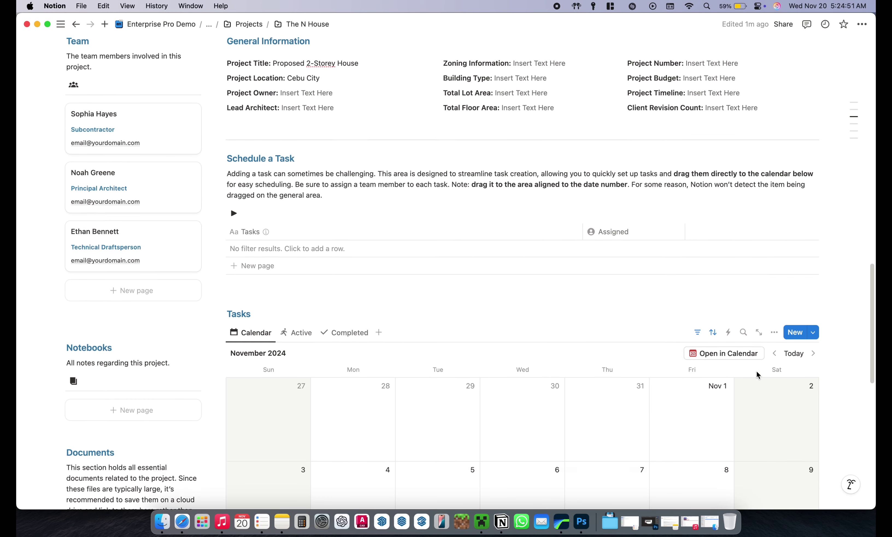
{"action": "scroll", "coordinate": [757, 375], "scroll_direction": "up", "scroll_amount": 5}
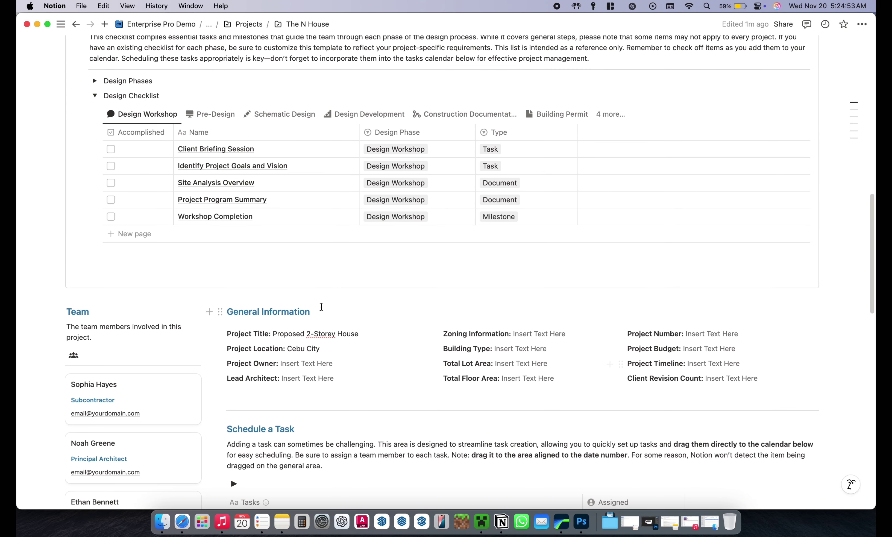
{"action": "left_click", "coordinate": [111, 150]}
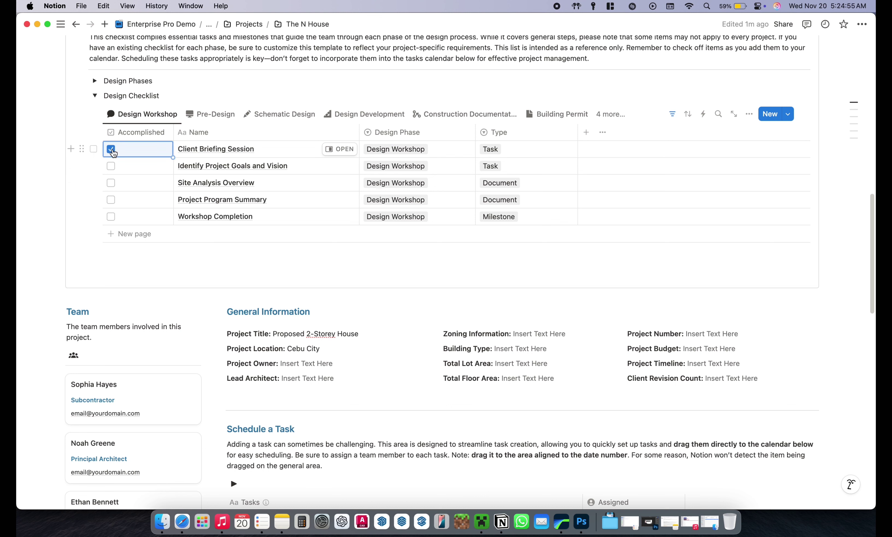
{"action": "left_click", "coordinate": [111, 167]}
{"action": "left_click", "coordinate": [113, 183]}
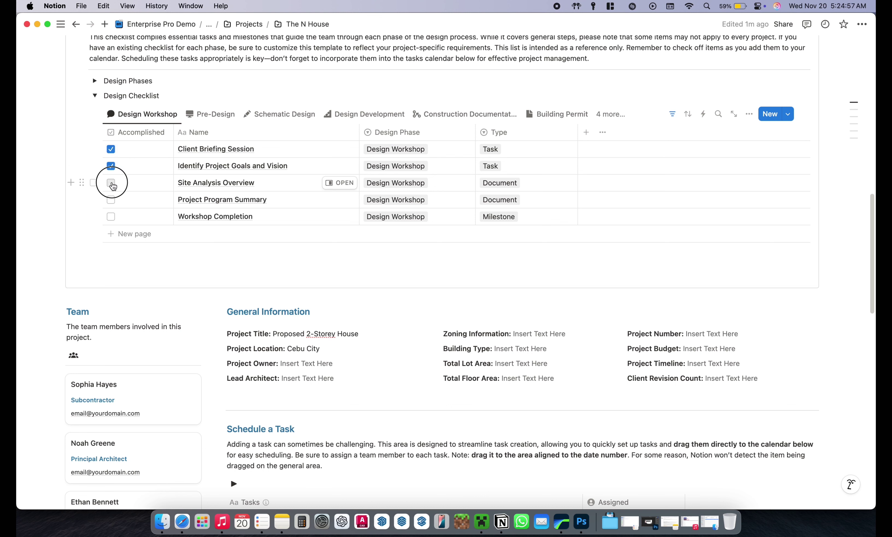
{"action": "left_click", "coordinate": [111, 200]}
{"action": "left_click", "coordinate": [113, 217]}
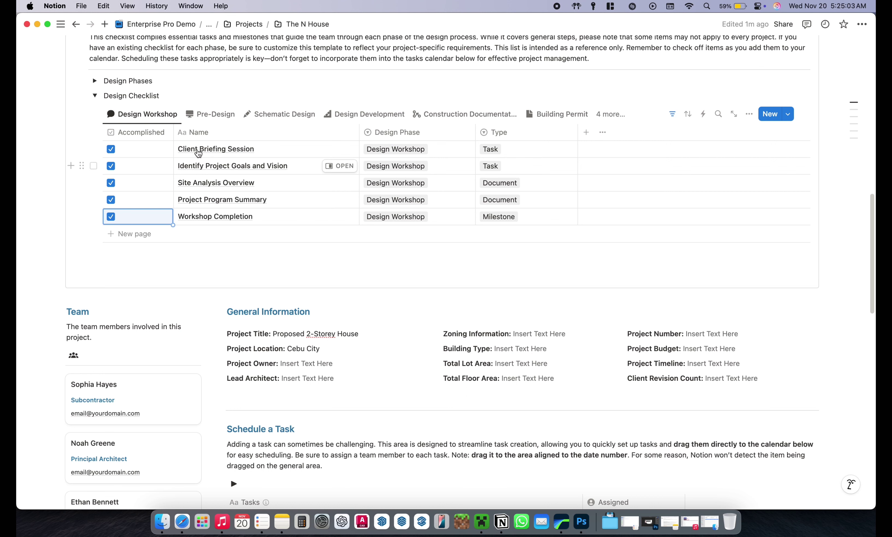
{"action": "left_click", "coordinate": [94, 95]}
- Add a page titled "Meeting Notes" to the project's Notebooks section
{"action": "left_click_drag", "start_coordinate": [873, 267], "coordinate": [872, 377]}
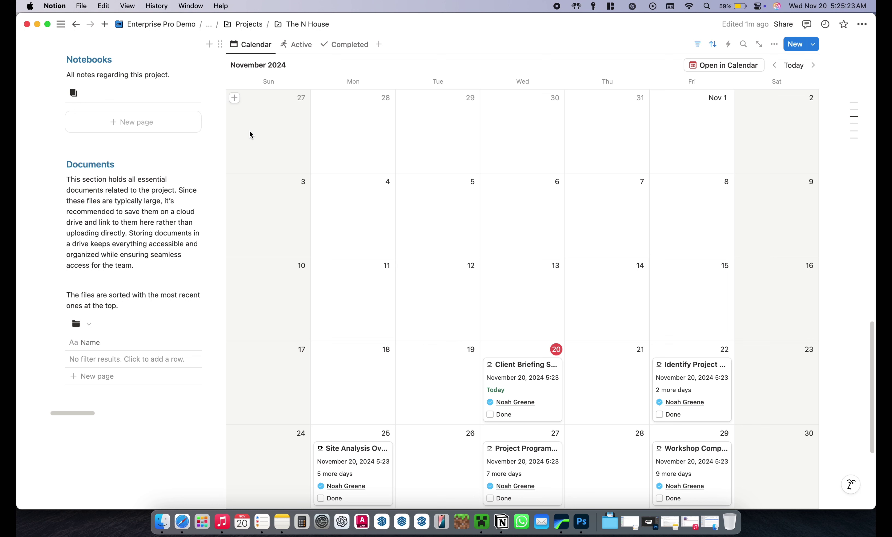
{"action": "left_click", "coordinate": [140, 121]}
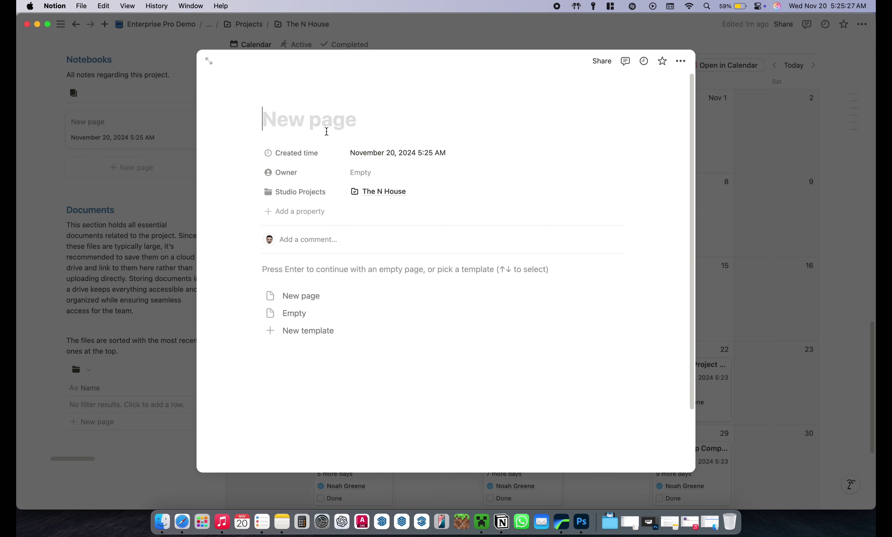
{"action": "type", "text": "Meeting Notes"}
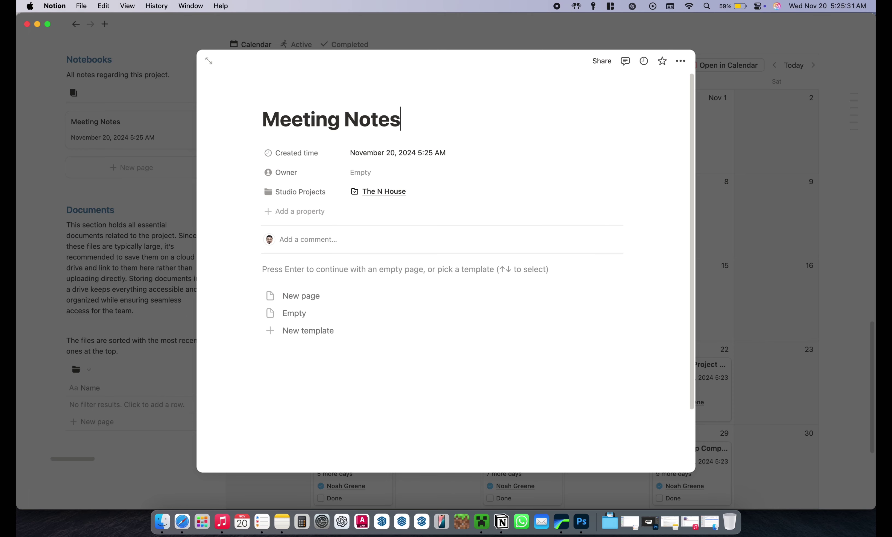
{"action": "left_click", "coordinate": [728, 233]}
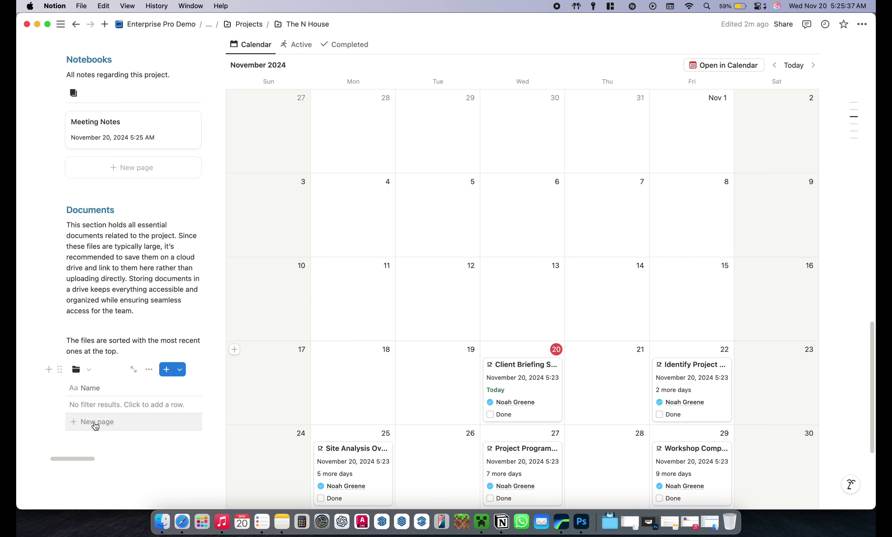
- Examine the Documents table's columns, the scheduled tasks in the calendar and the project's overview properties
{"action": "left_click_drag", "start_coordinate": [81, 462], "coordinate": [58, 443]}
{"action": "scroll", "coordinate": [112, 415], "scroll_direction": "right", "scroll_amount": 10}
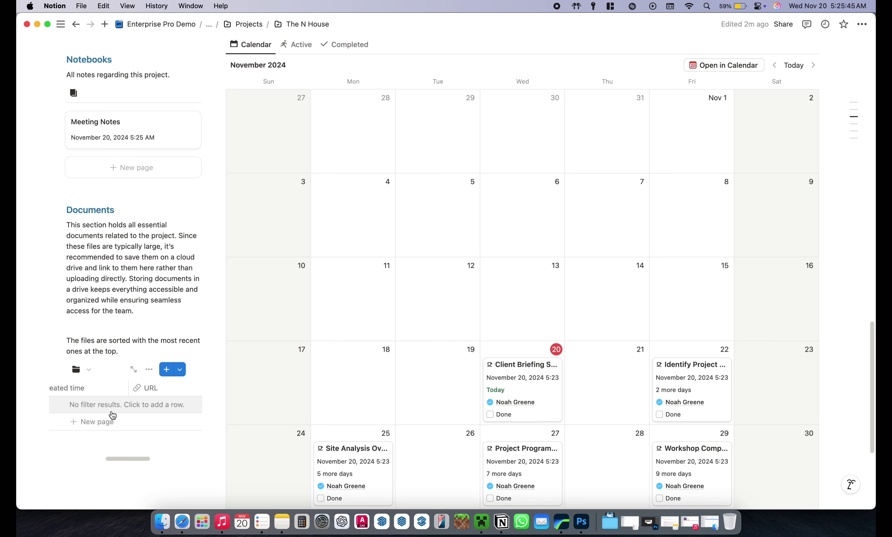
{"action": "scroll", "coordinate": [113, 415], "scroll_direction": "right", "scroll_amount": 1}
{"action": "scroll", "coordinate": [112, 416], "scroll_direction": "left", "scroll_amount": 6}
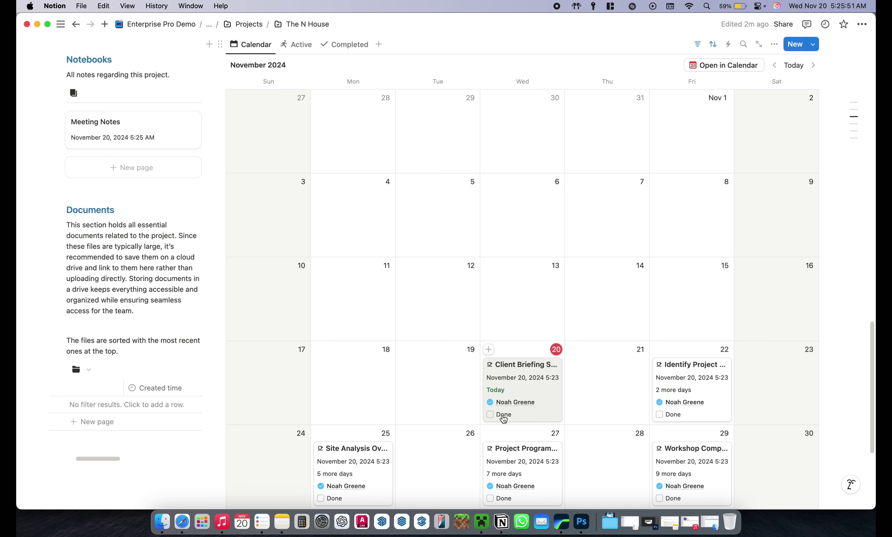
{"action": "scroll", "coordinate": [492, 420], "scroll_direction": "down", "scroll_amount": 3}
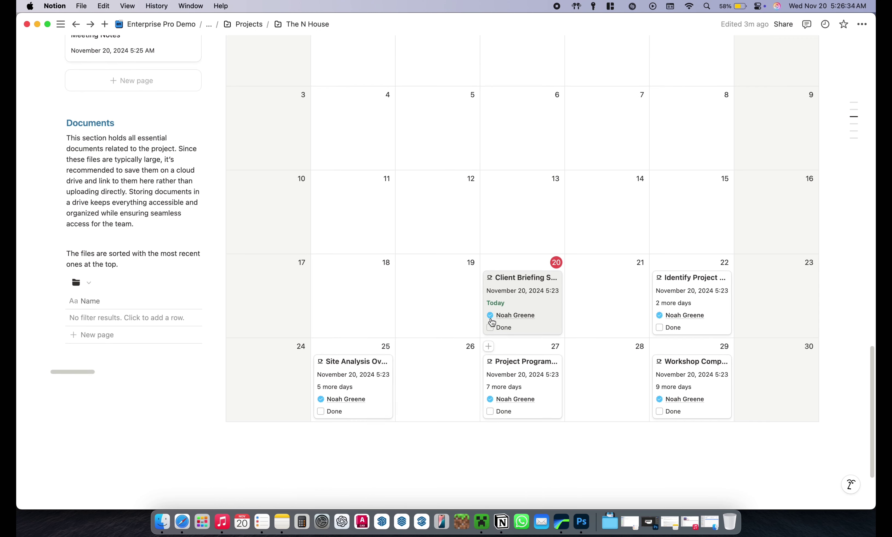
{"action": "scroll", "coordinate": [491, 322], "scroll_direction": "up", "scroll_amount": 8}
{"action": "scroll", "coordinate": [491, 322], "scroll_direction": "up", "scroll_amount": 15}
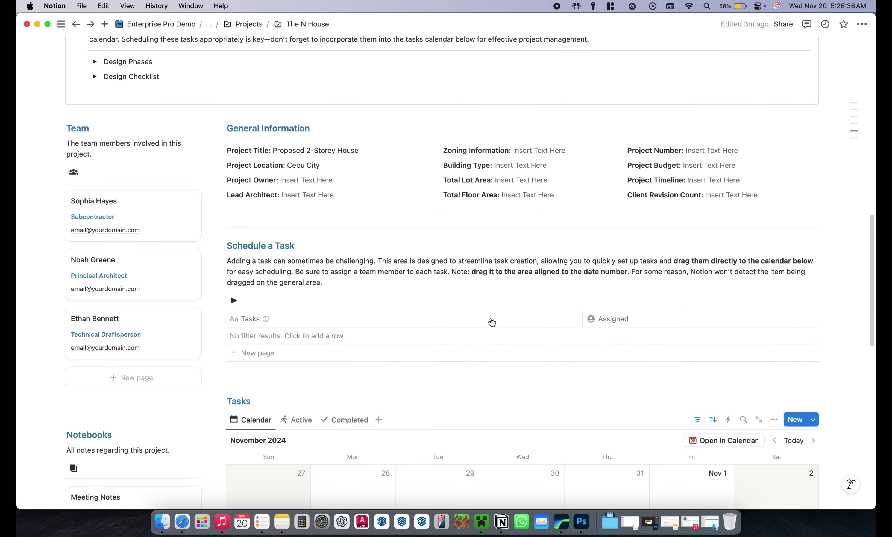
{"action": "scroll", "coordinate": [491, 320], "scroll_direction": "up", "scroll_amount": 8}
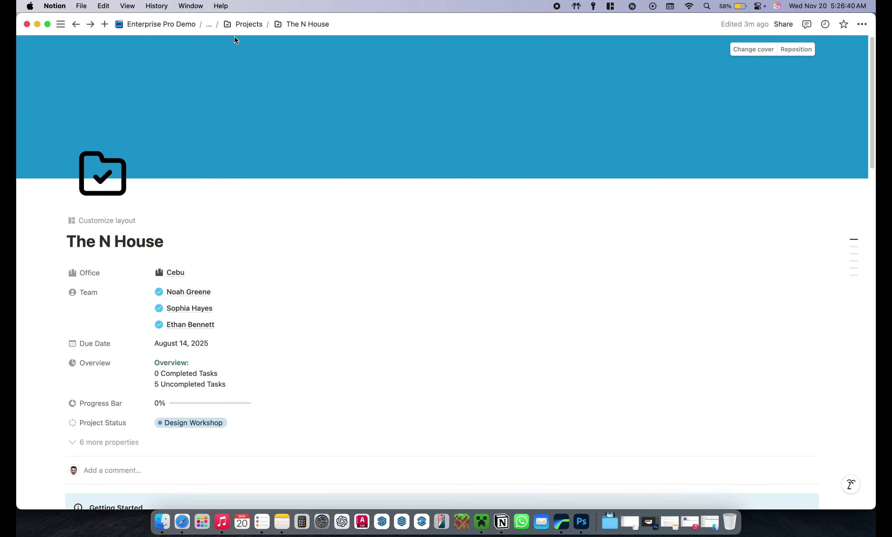
- Open the parent Workspace page and review its ongoing projects and Tasks Overview
{"action": "left_click", "coordinate": [212, 26]}
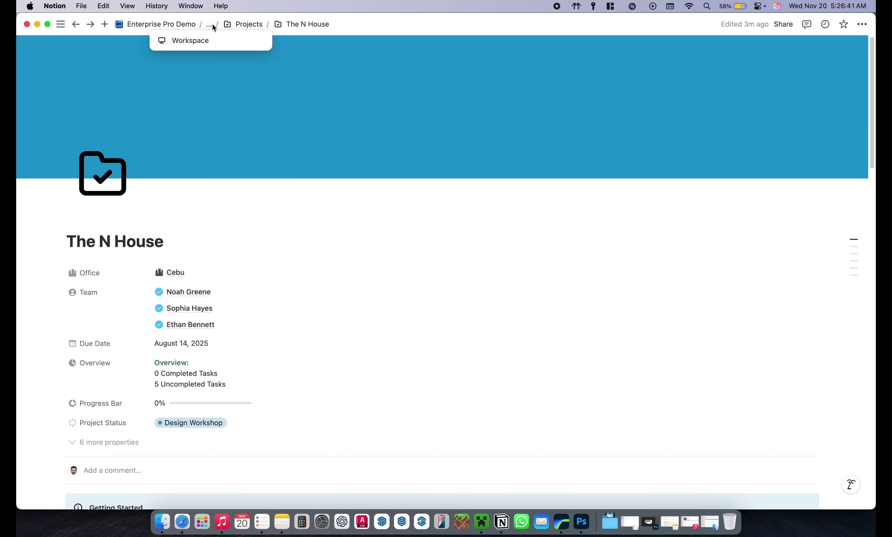
{"action": "left_click", "coordinate": [208, 42]}
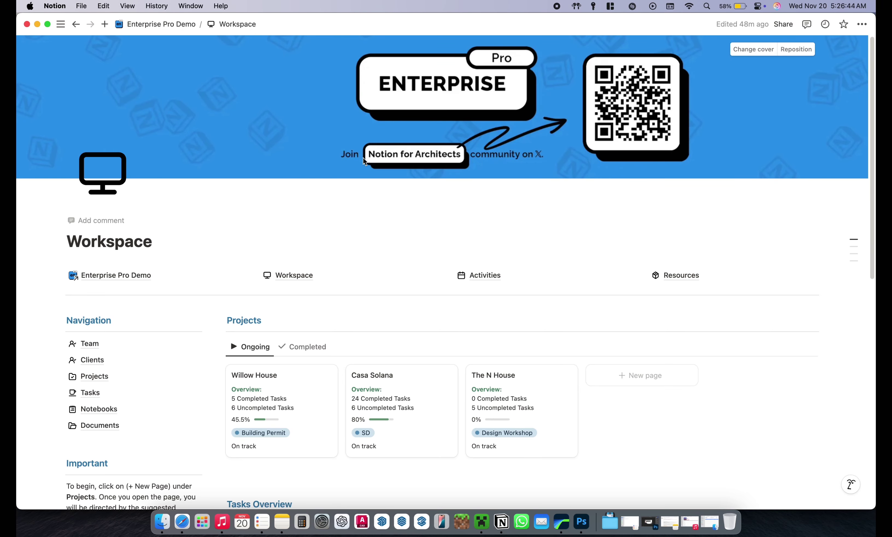
{"action": "scroll", "coordinate": [485, 217], "scroll_direction": "down", "scroll_amount": 3}
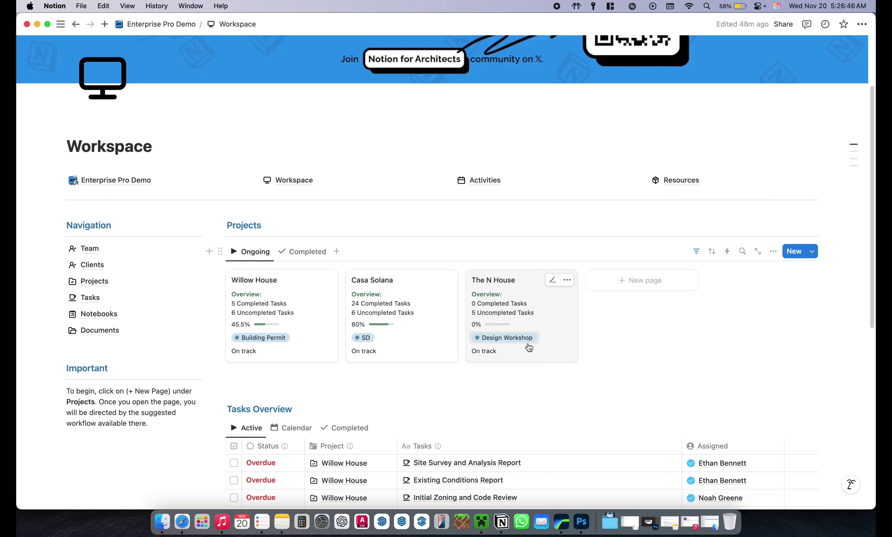
{"action": "scroll", "coordinate": [559, 346], "scroll_direction": "down", "scroll_amount": 4}
{"action": "scroll", "coordinate": [560, 342], "scroll_direction": "down", "scroll_amount": 5}
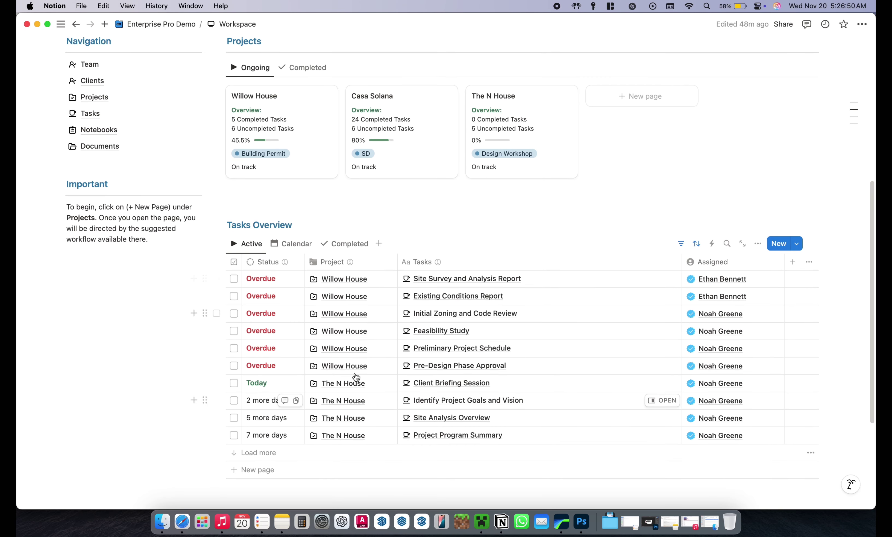
- Mark the six overdue Willow House tasks as done in the active Tasks Overview
{"action": "left_click", "coordinate": [234, 278]}
{"action": "left_click", "coordinate": [234, 279]}
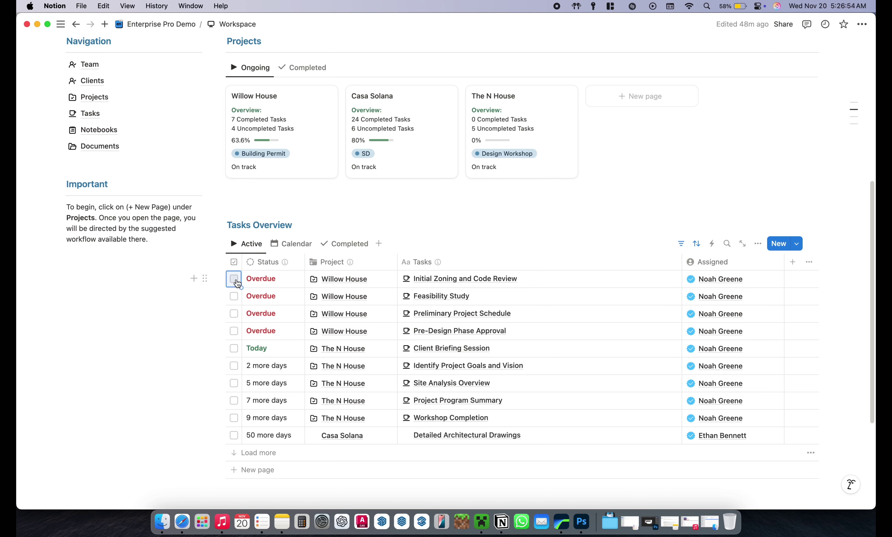
{"action": "left_click", "coordinate": [235, 279]}
{"action": "left_click", "coordinate": [234, 279]}
{"action": "left_click", "coordinate": [234, 279]}
{"action": "left_click", "coordinate": [234, 279]}
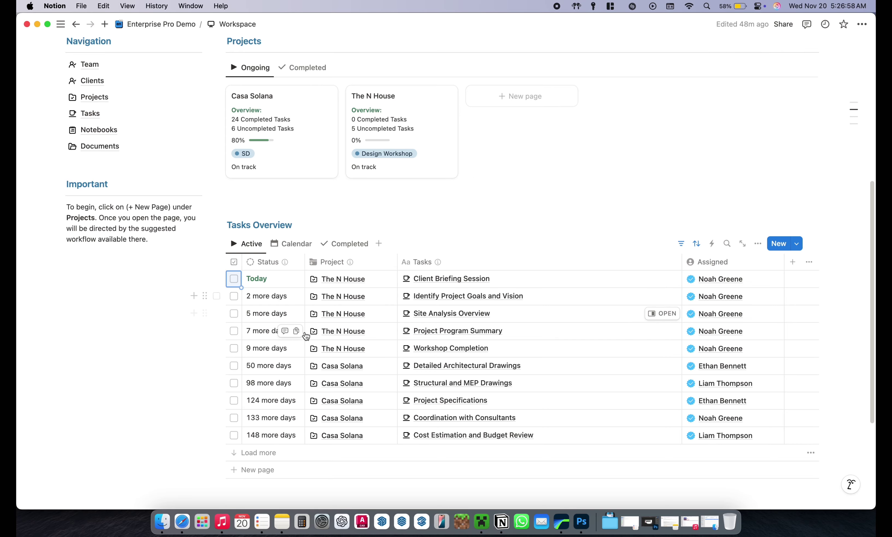
{"action": "scroll", "coordinate": [323, 346], "scroll_direction": "up", "scroll_amount": 3}
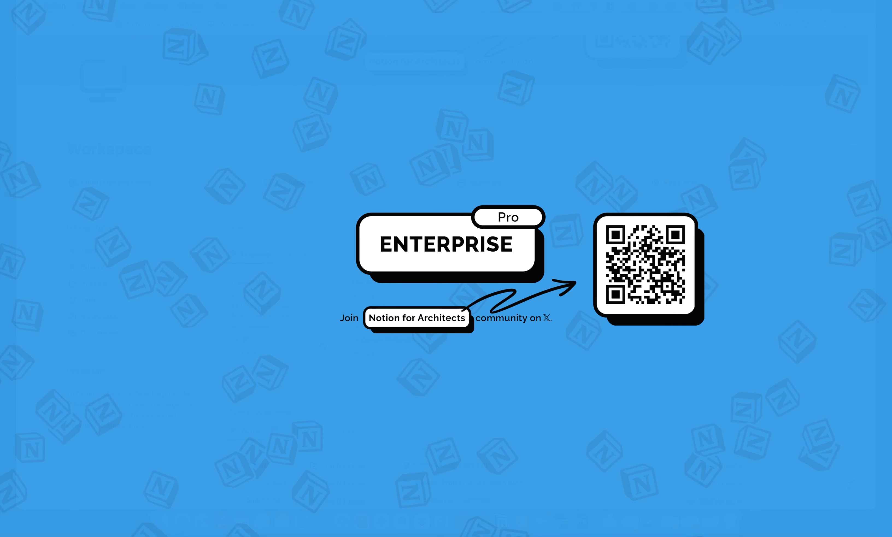